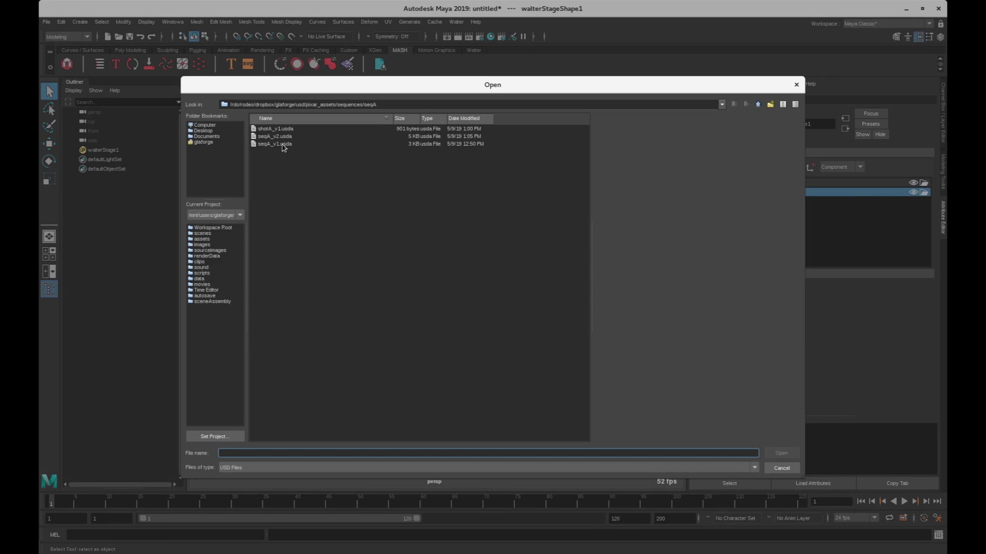
- Load seqA_v1.usda into the stage, then set the timeline range to frames 101–200 and go to frame 101
double_click(282, 146)
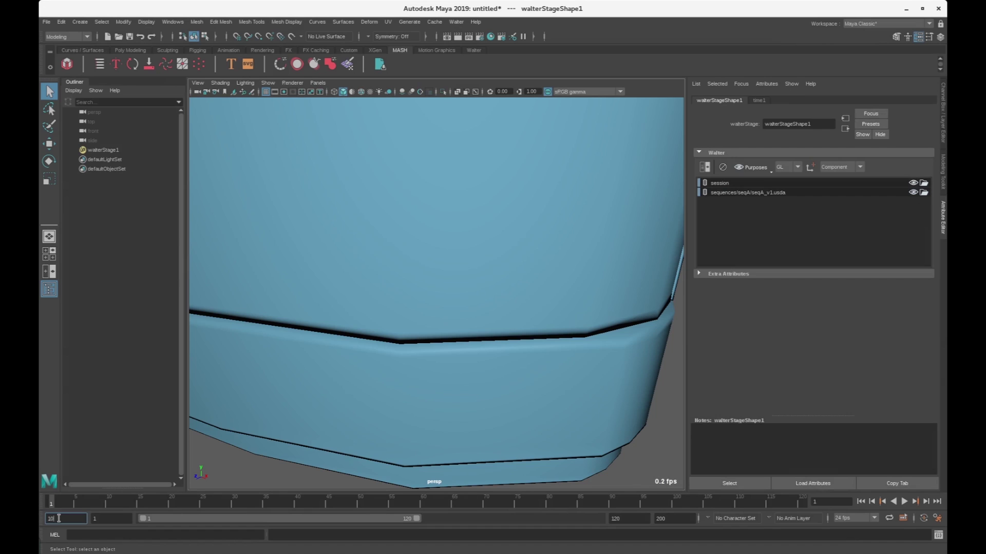
click(59, 518)
text(101)
key(Tab)
key(Tab)
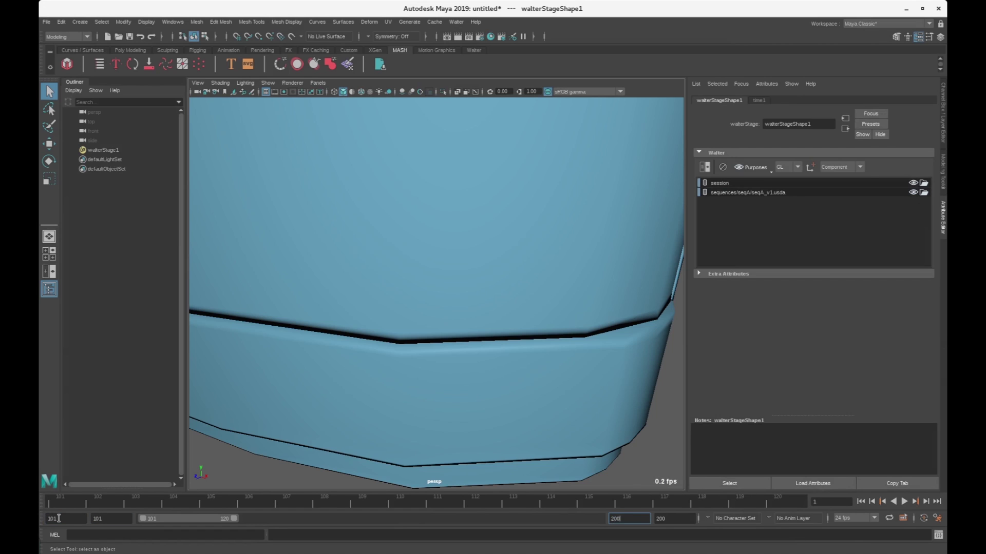
text(200)
key(Return)
click(53, 503)
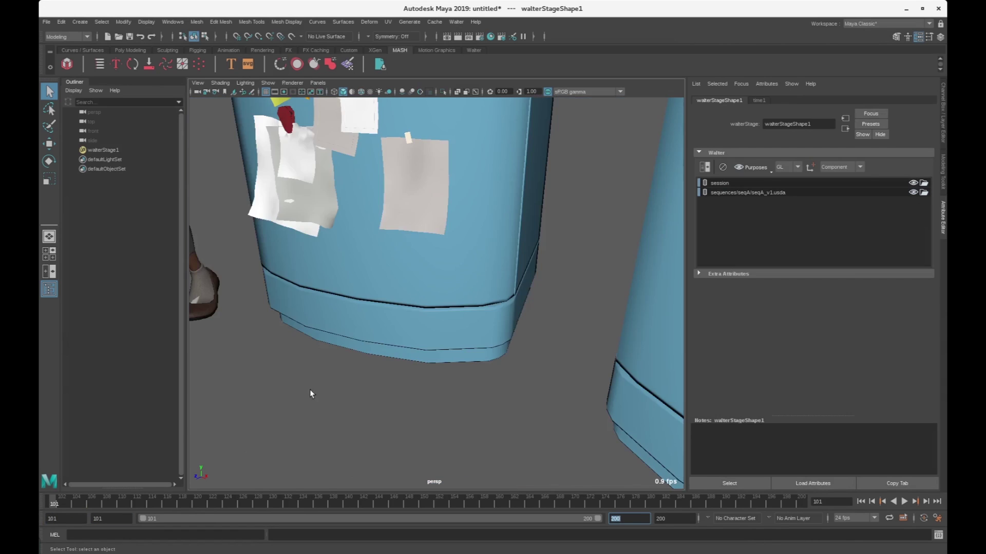
- Turn off the Guide purpose for the stage and open the Walter Outliner
key(f)
alt+drag(334, 375, 442, 276)
alt+middle_drag(442, 275, 390, 328)
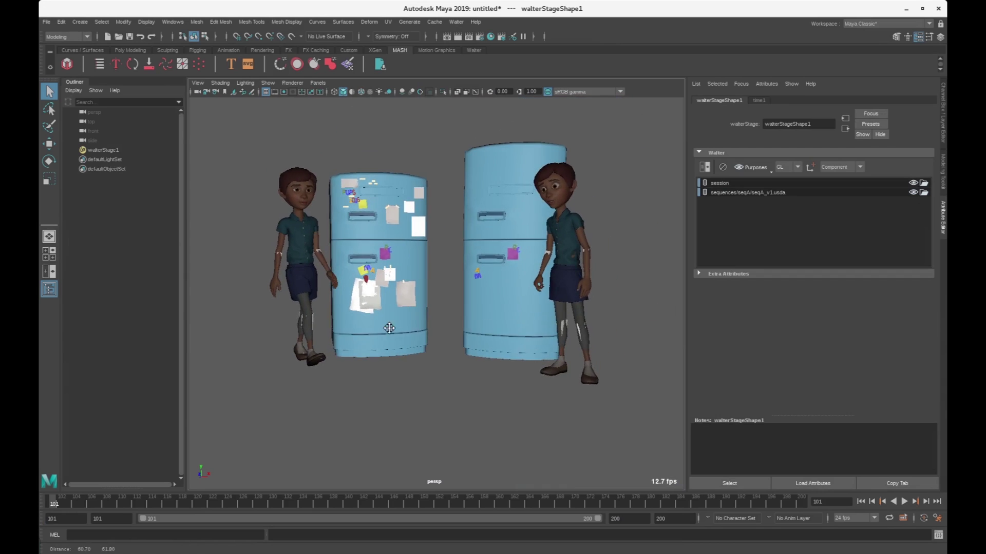
scroll(389, 328, up, 2)
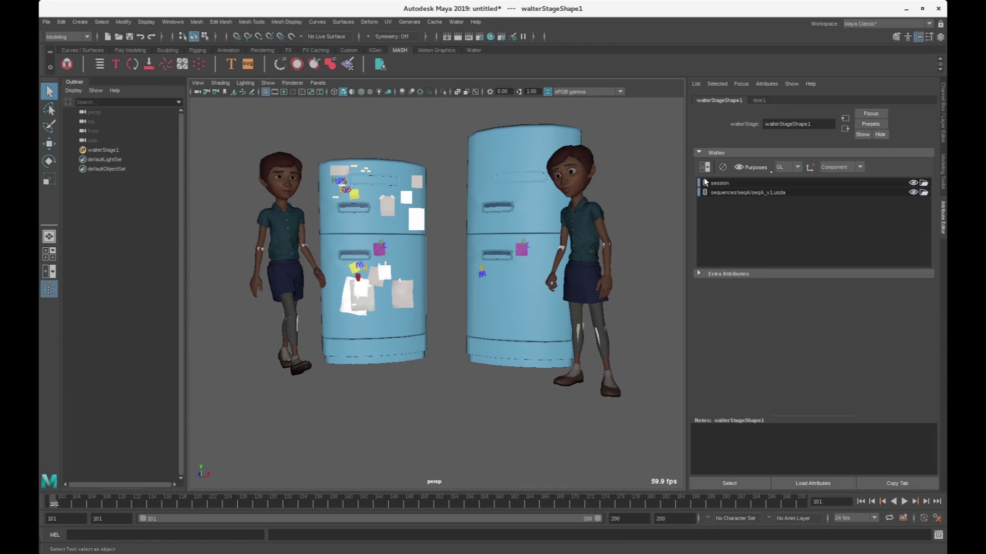
click(759, 167)
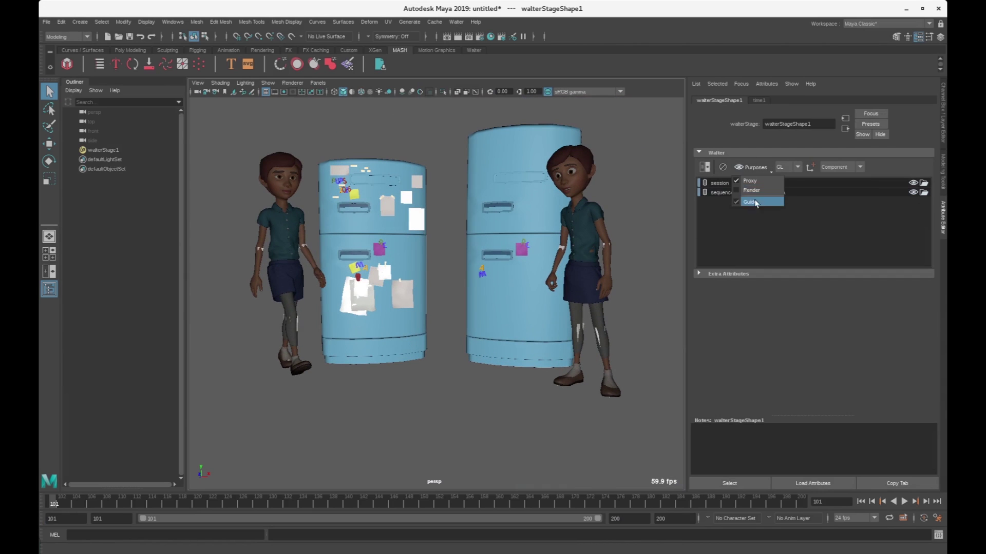
click(754, 201)
click(705, 168)
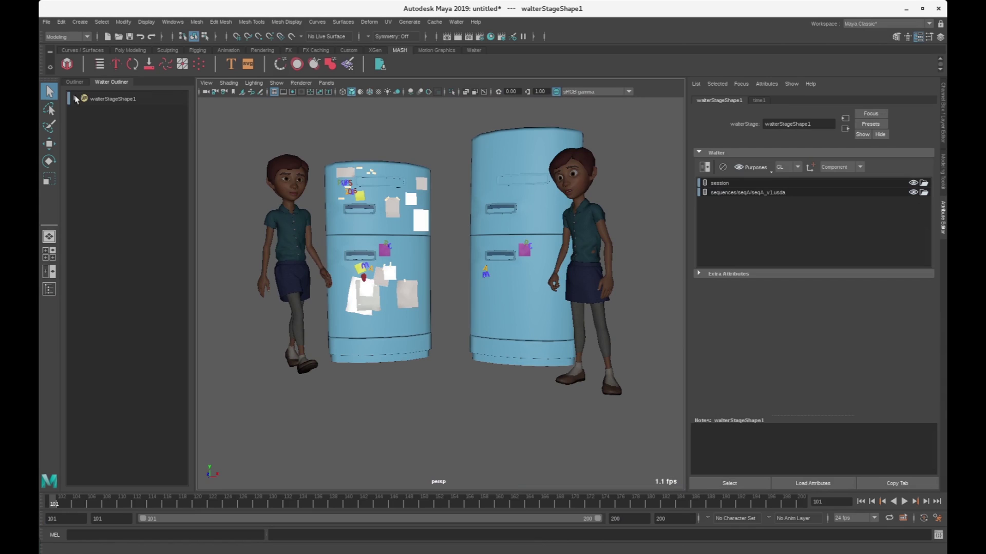
- Move fridge_01 to about 318 cm along X and rotate it around its vertical axis
alt+drag(586, 297, 519, 331)
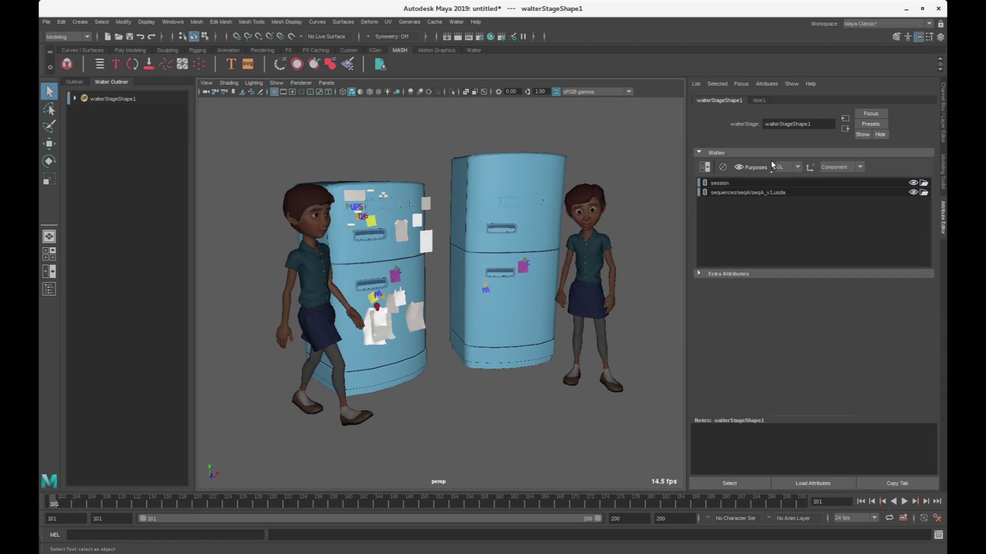
click(812, 169)
click(474, 355)
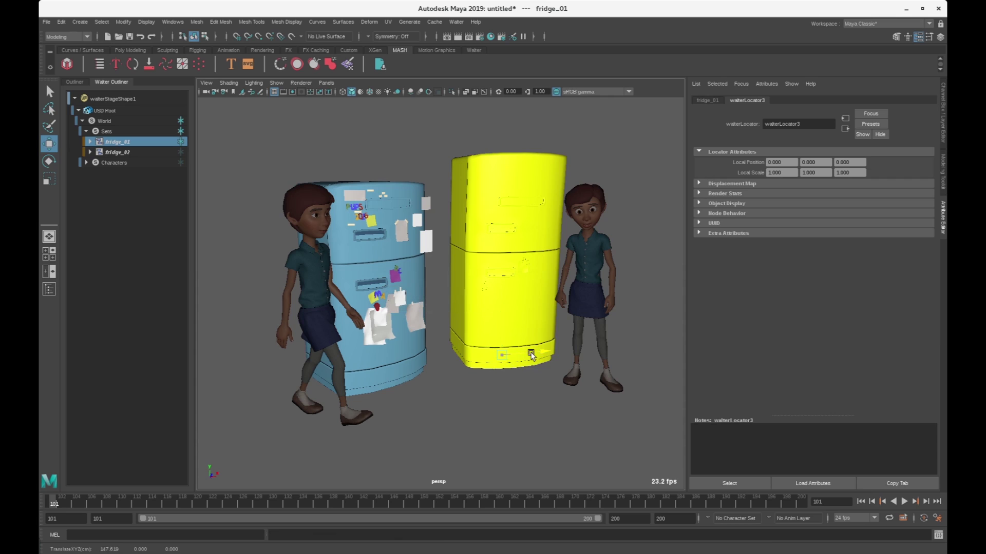
drag(541, 353, 662, 343)
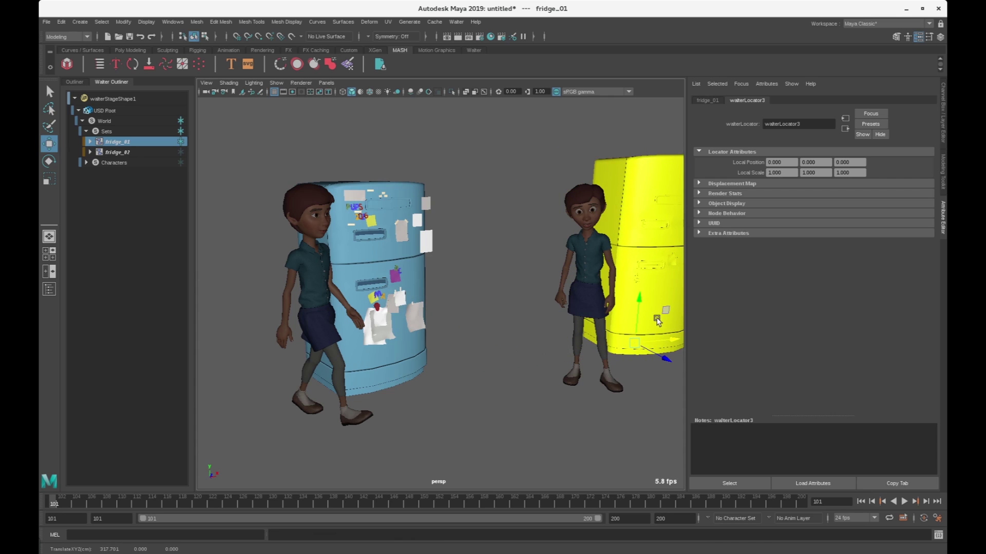
key(e)
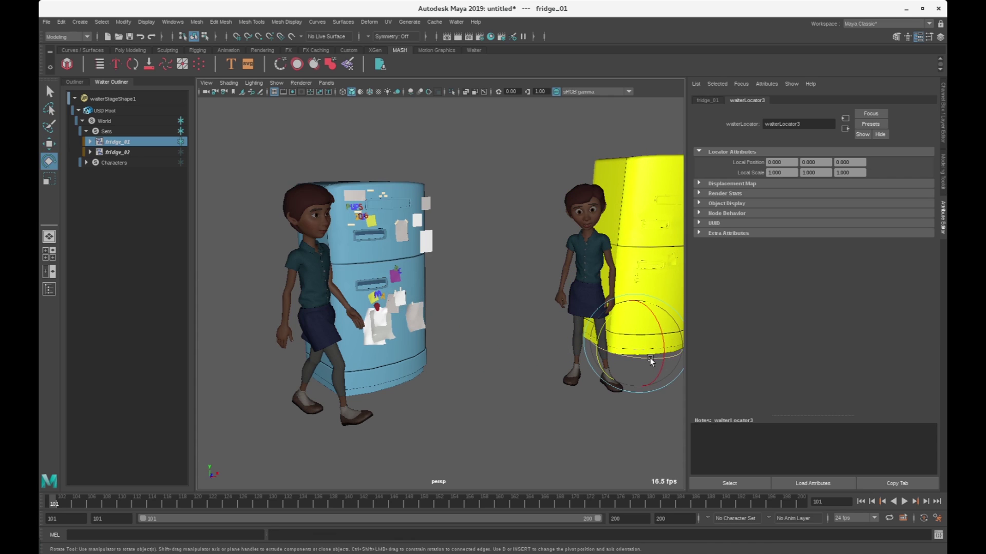
drag(651, 361, 598, 355)
alt+middle_drag(566, 357, 495, 351)
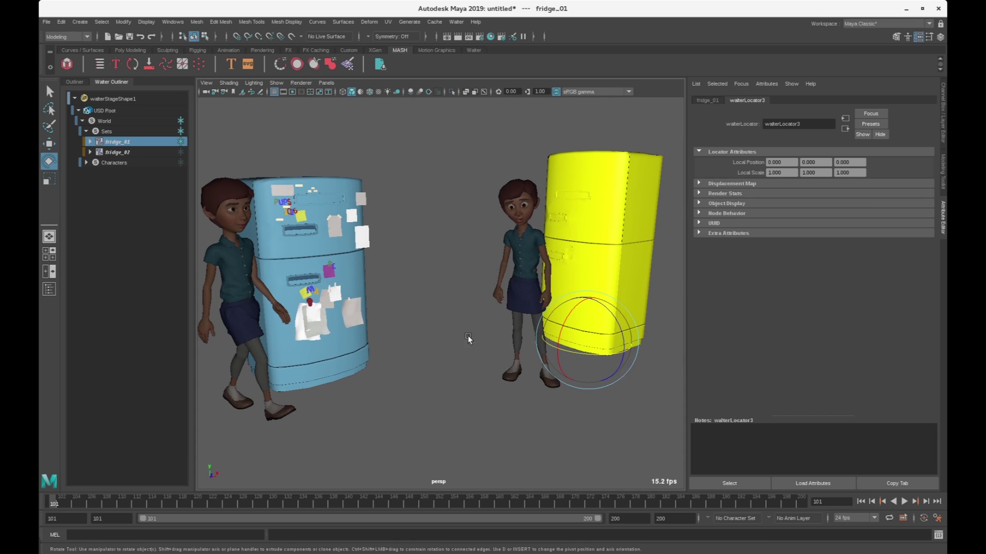
- Save the session layer of walterStageShape1 over the existing file seqA_v2.usda
click(126, 98)
right_click(754, 187)
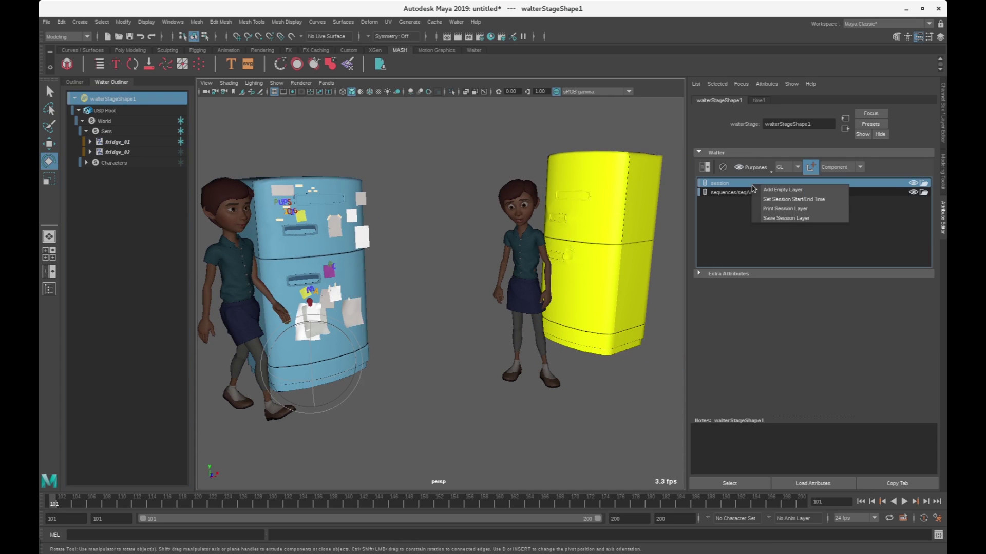
click(780, 218)
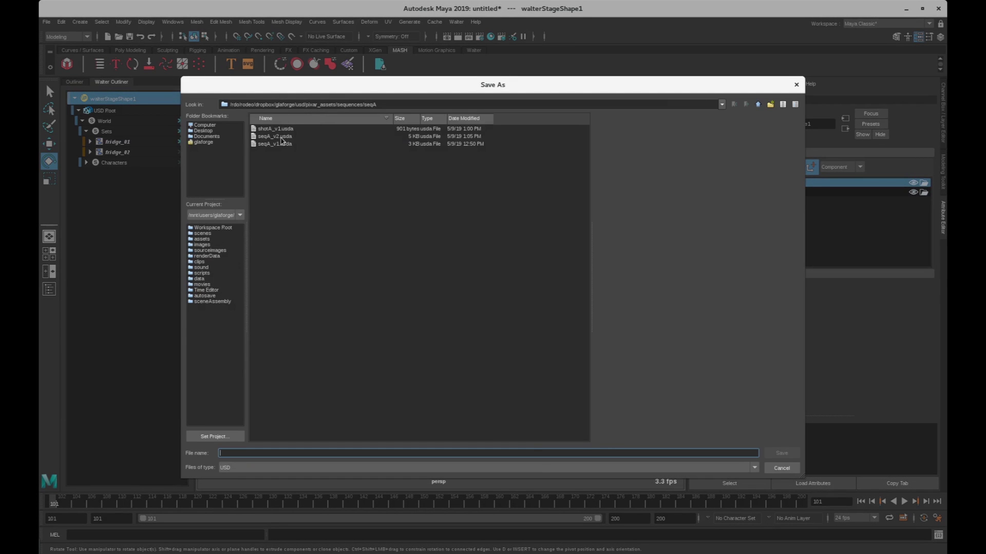
double_click(282, 140)
click(465, 292)
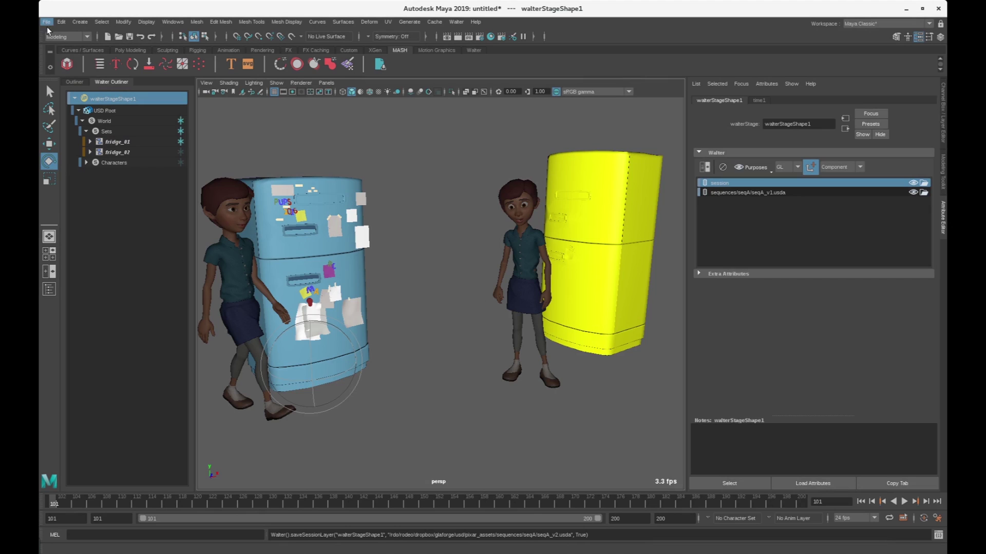
- Delete walterStage1 from the scene and create a new Walter stage
click(75, 82)
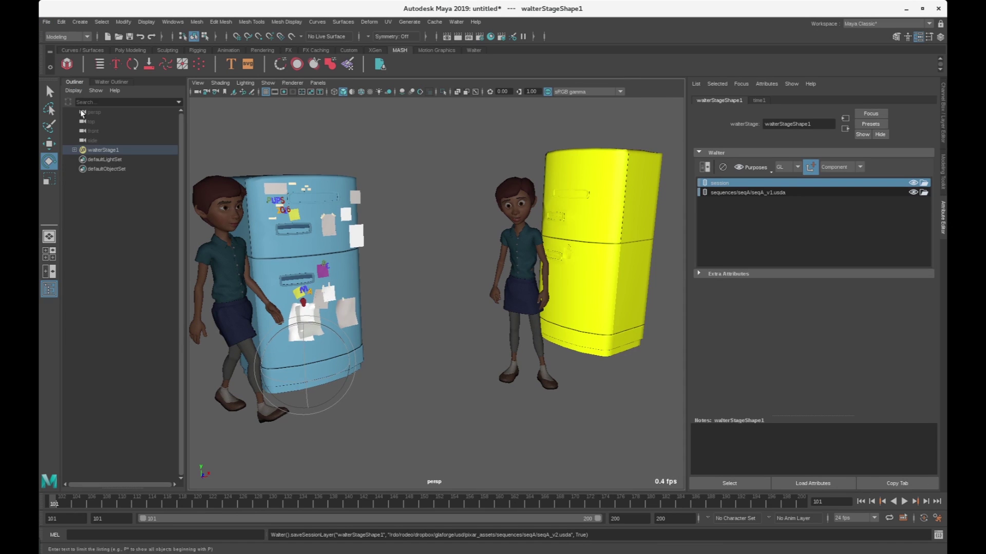
click(97, 150)
key(Delete)
click(457, 22)
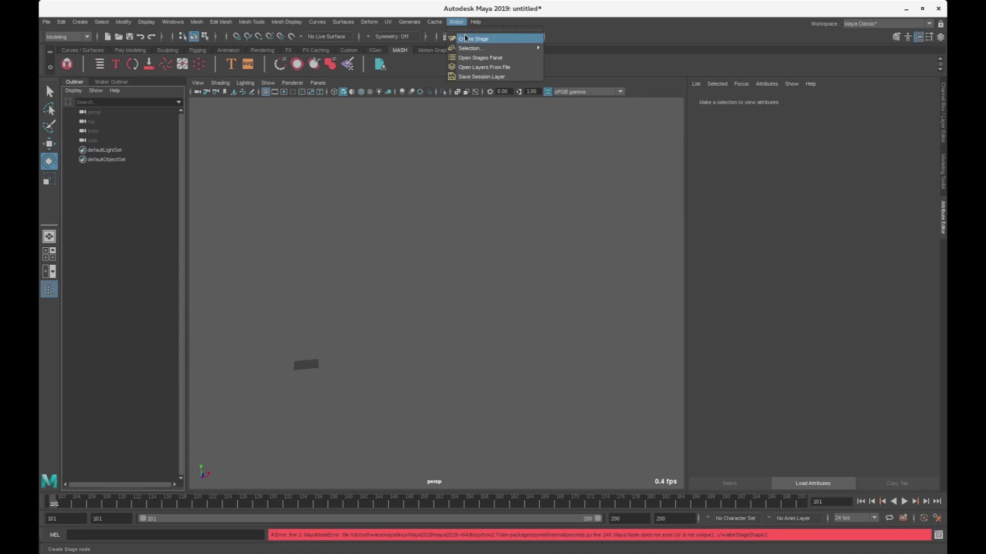
click(472, 38)
- Load shotA_v1.usda from the seqA folder as the new stage's layer and view the shot
click(924, 193)
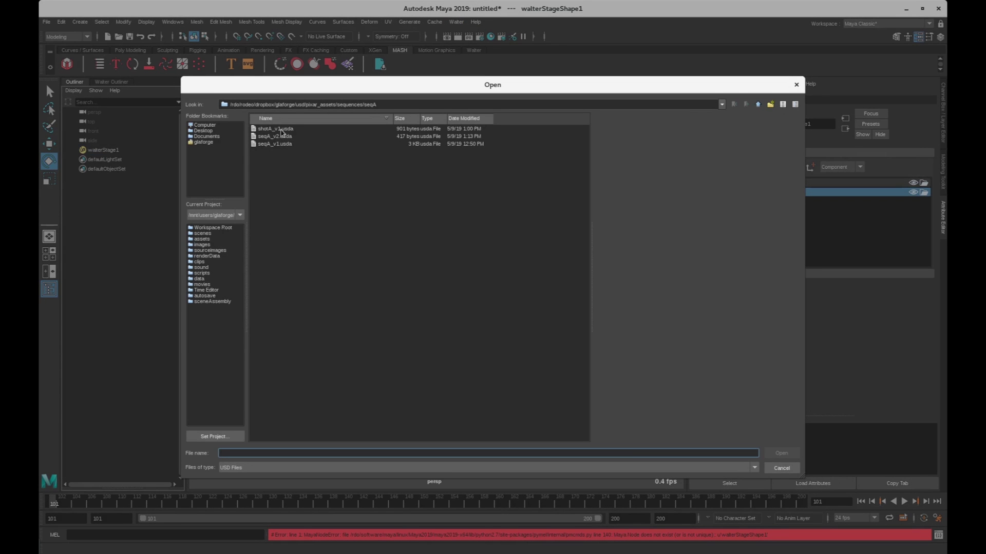
double_click(278, 129)
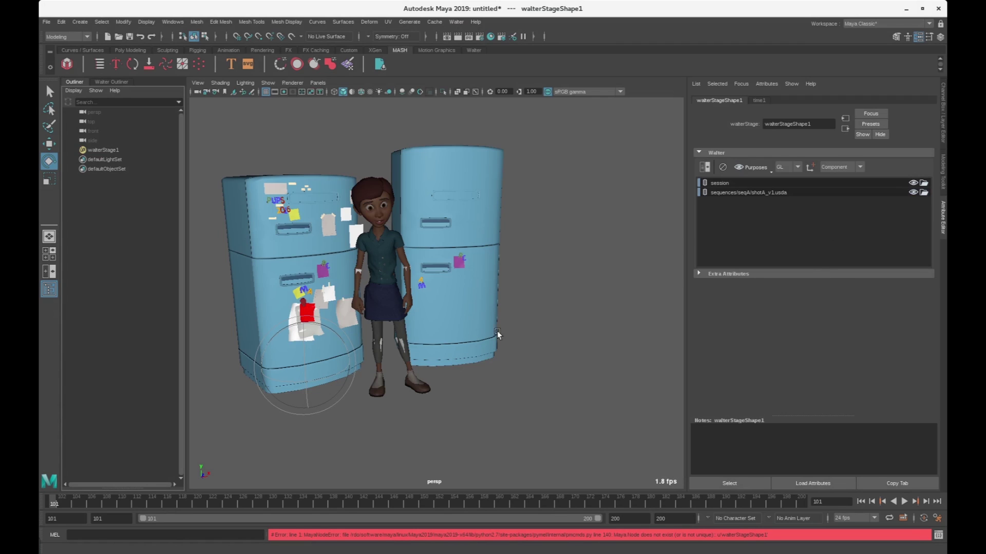
click(760, 193)
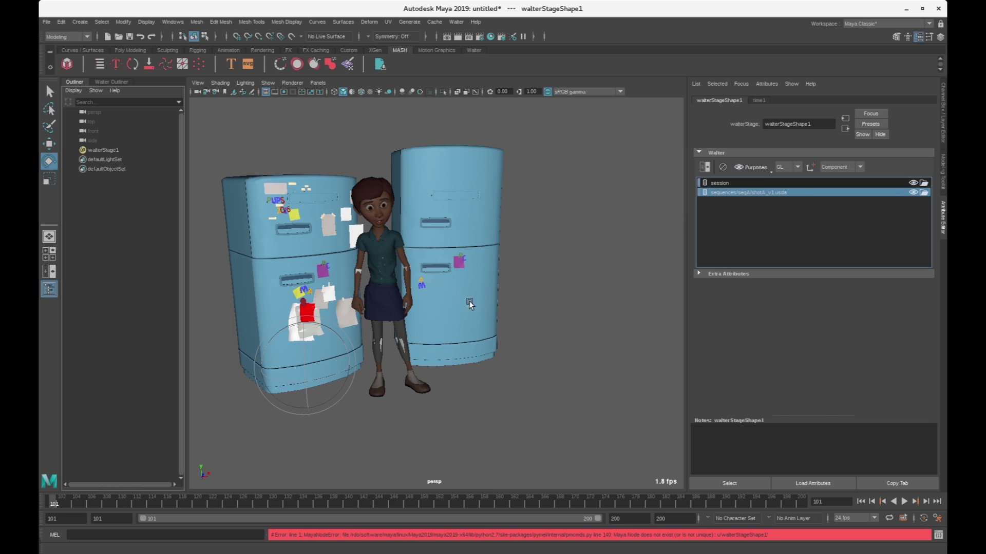
alt+middle_drag(467, 308, 500, 320)
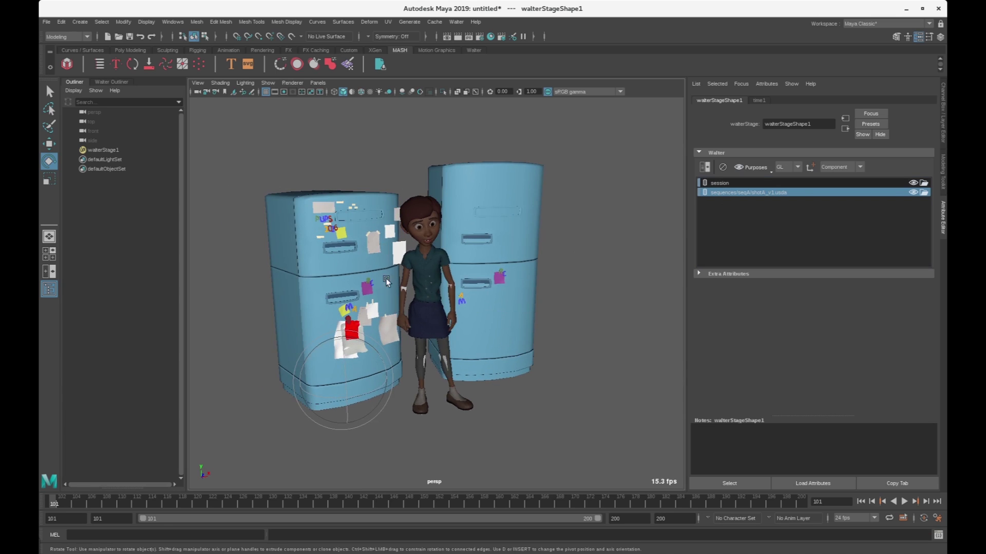
alt+drag(386, 282, 431, 288)
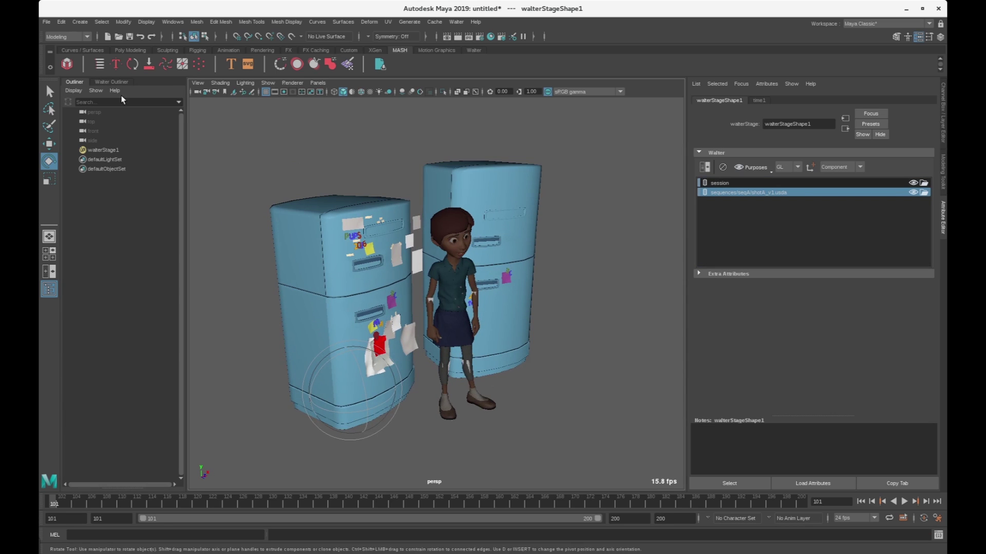
- Open the recently used Maya scene shotA_v1.mb
click(46, 23)
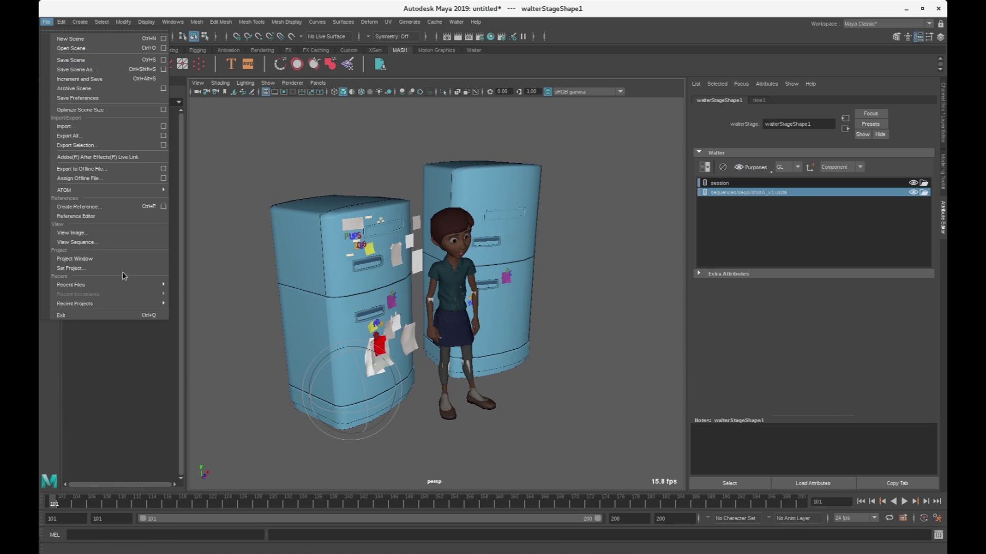
mouse_move(123, 285)
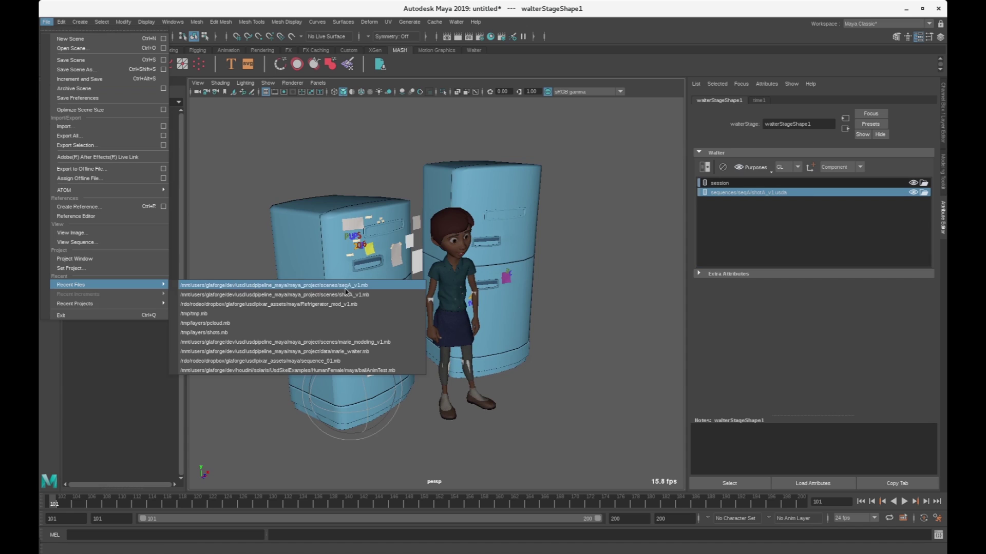
click(369, 295)
click(493, 293)
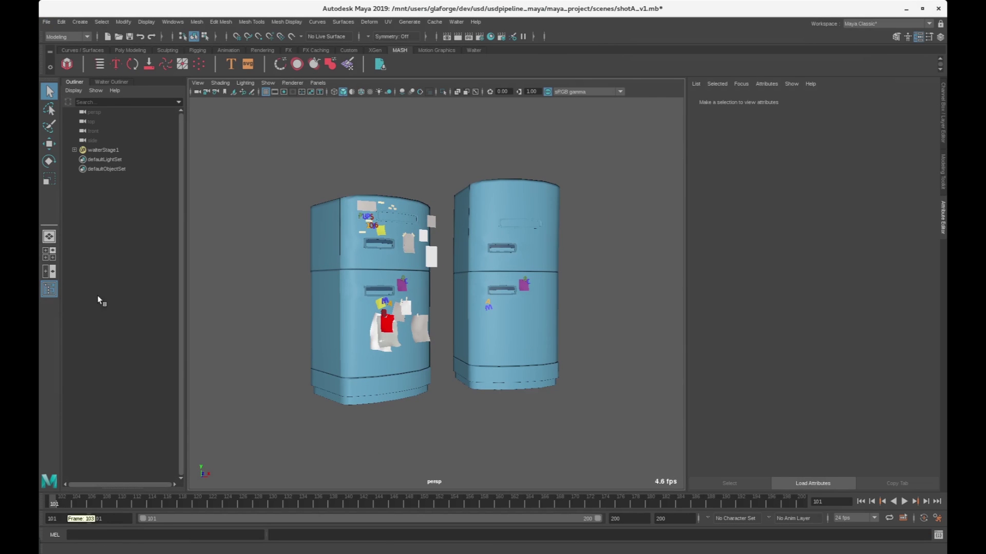
- Reload walterStage1's layer by re-entering its path sequences/seqA/seqA_v1.usda
click(75, 150)
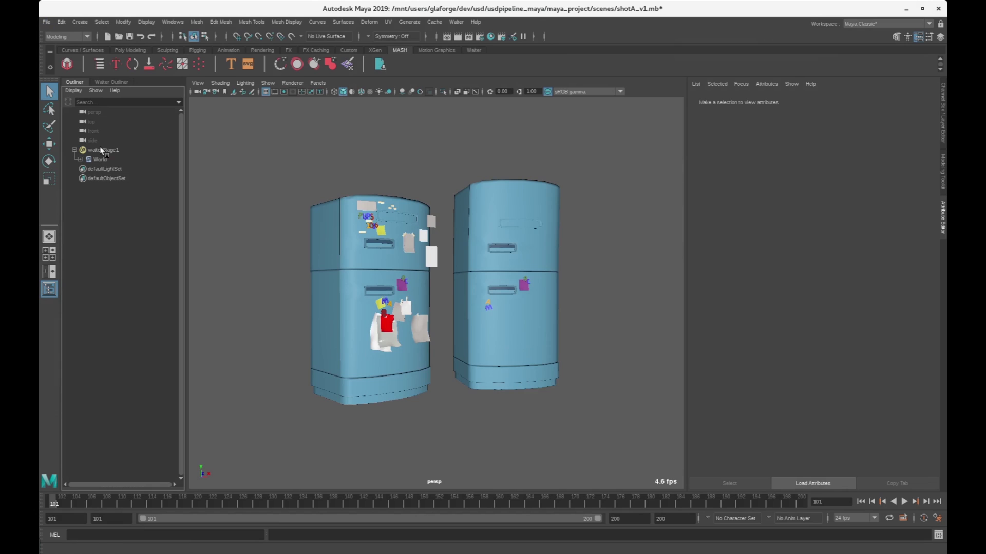
click(100, 149)
double_click(744, 192)
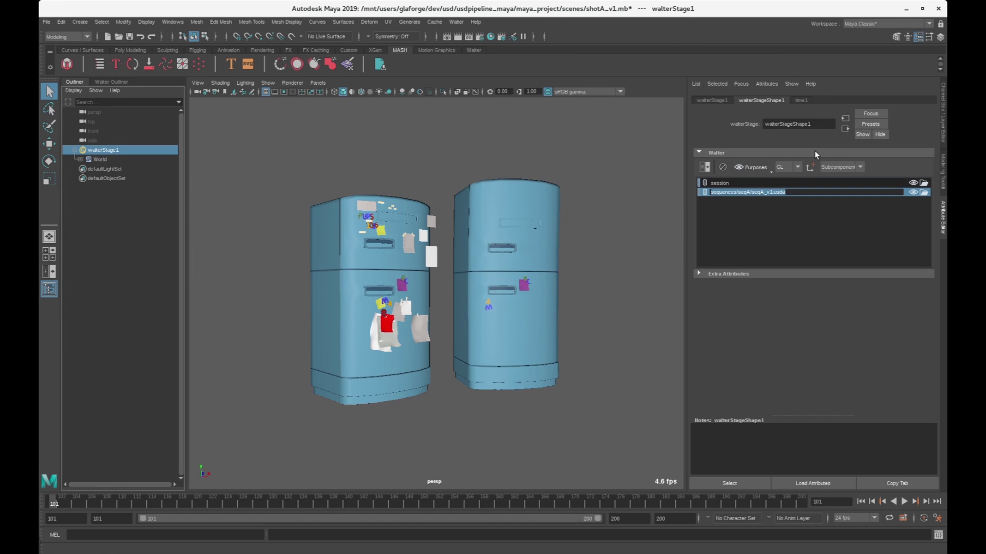
key(Home)
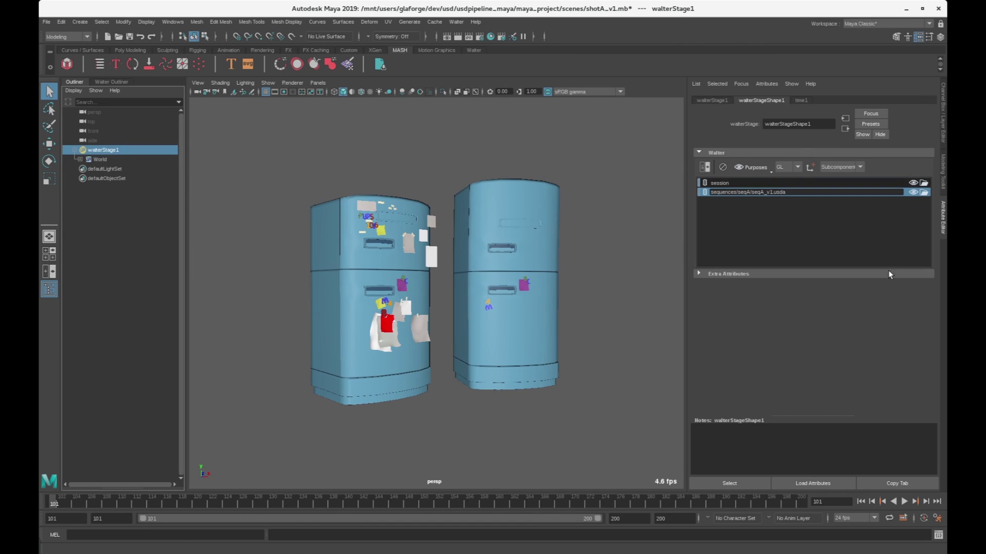
key(Return)
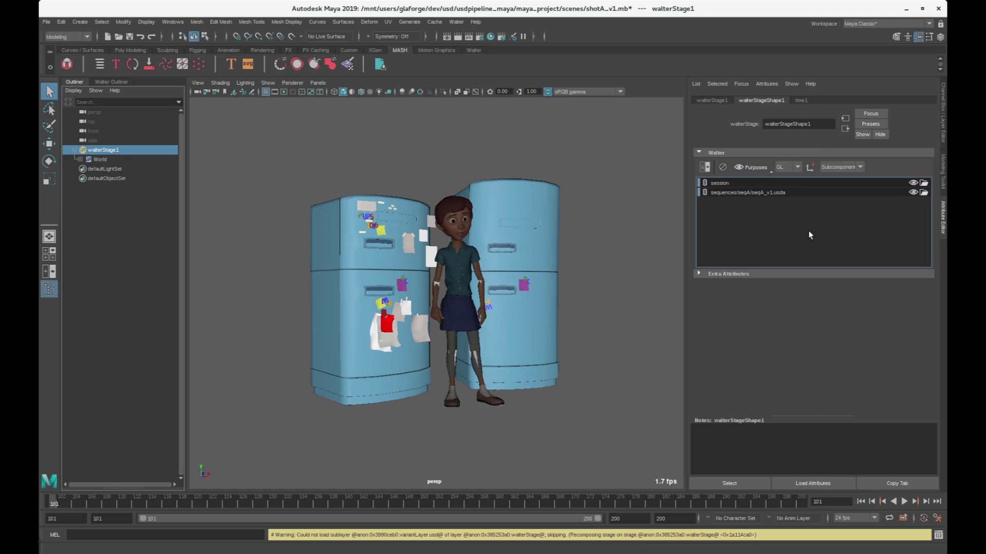
- Turn off the Guide purpose and change the stage's layer path to sequences/seqA/seqA_v2.usda
click(764, 169)
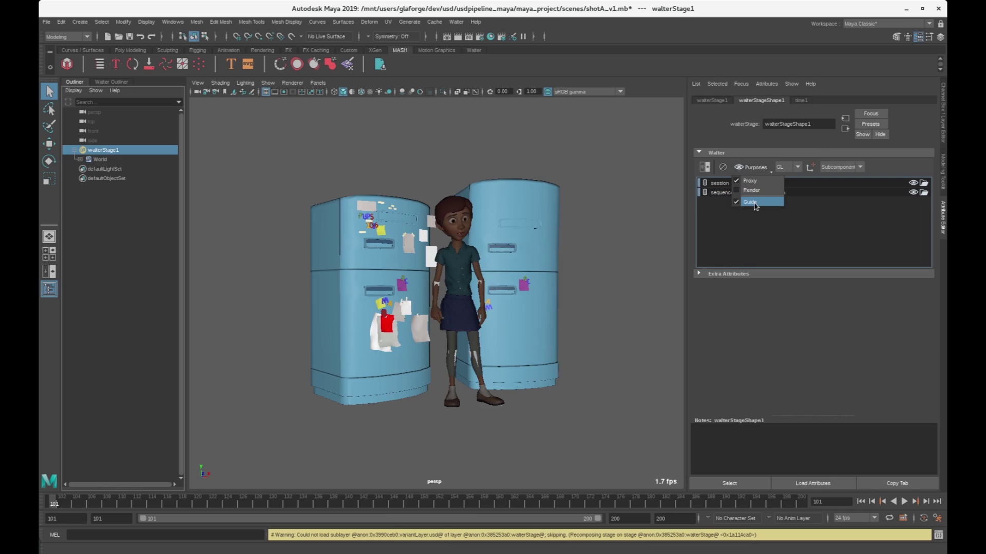
click(751, 202)
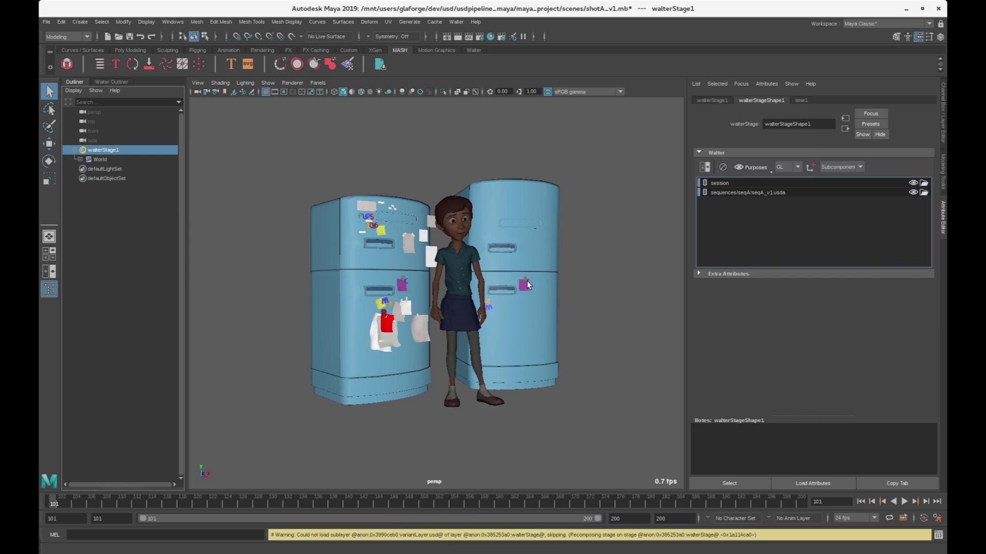
double_click(776, 193)
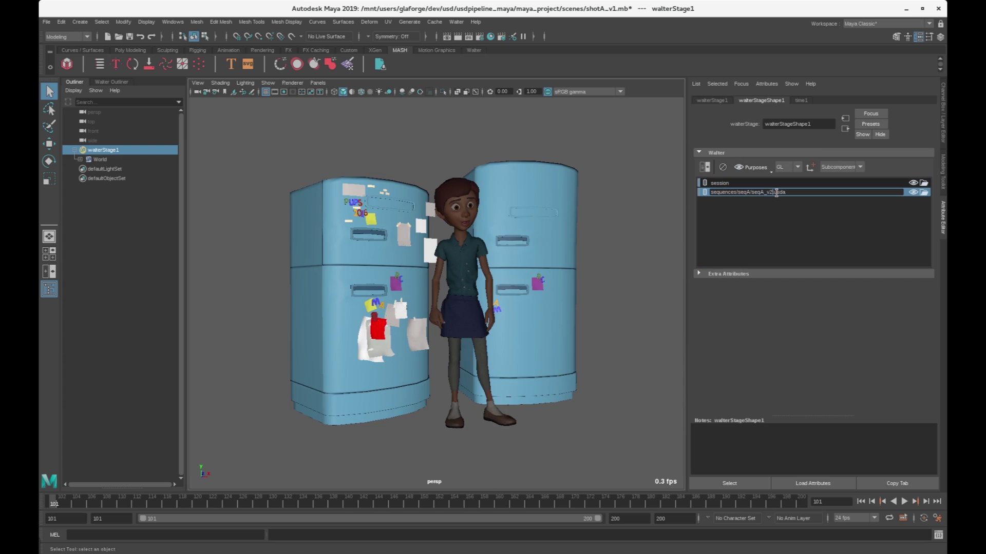
key(Return)
alt+drag(504, 384, 447, 365)
- Save walterStage1's session layer as shotA_v2.usda in the seqA folder
right_click(765, 183)
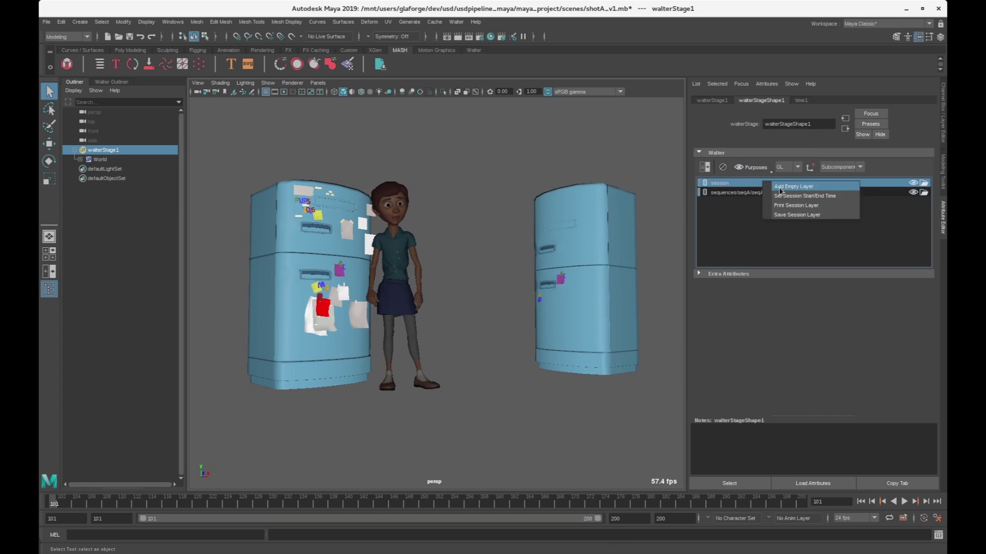
click(798, 215)
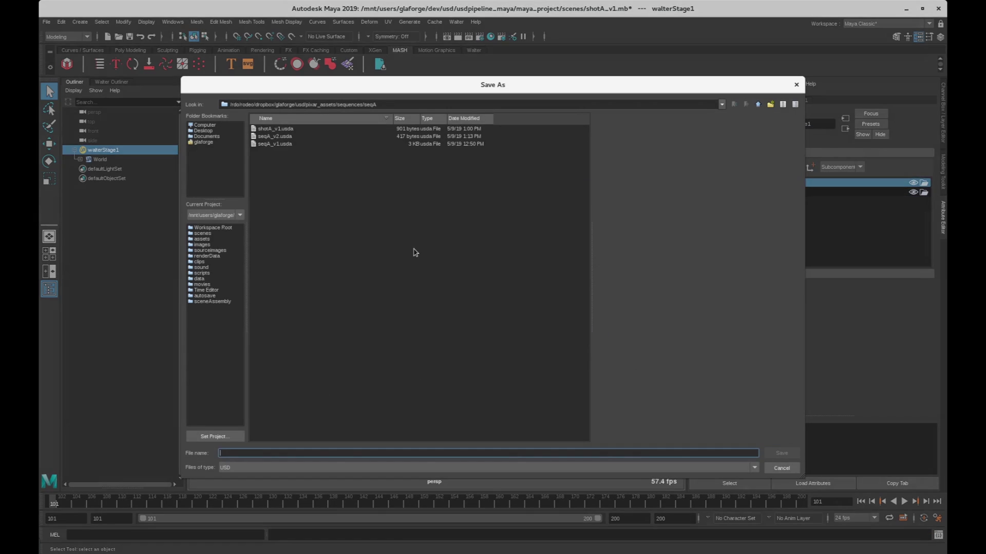
click(275, 129)
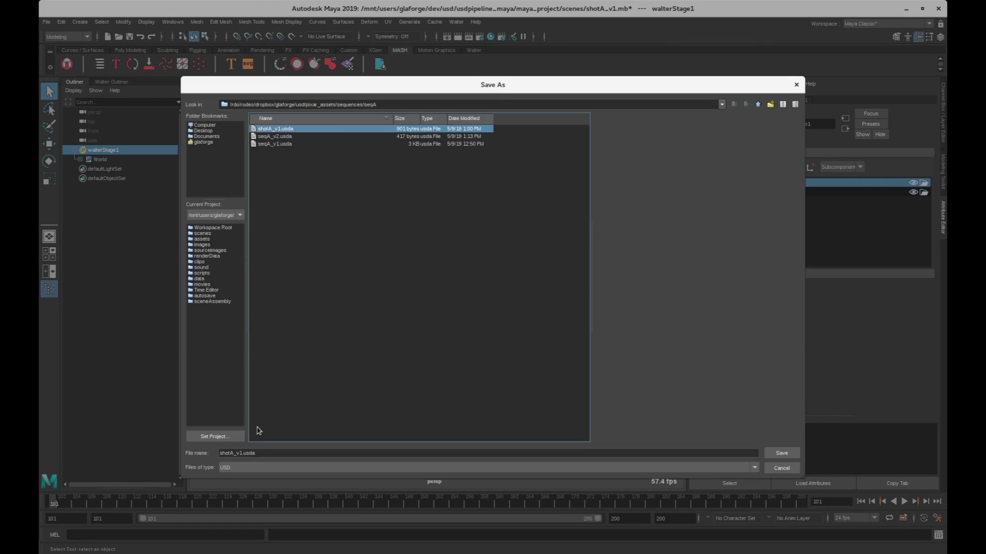
click(239, 454)
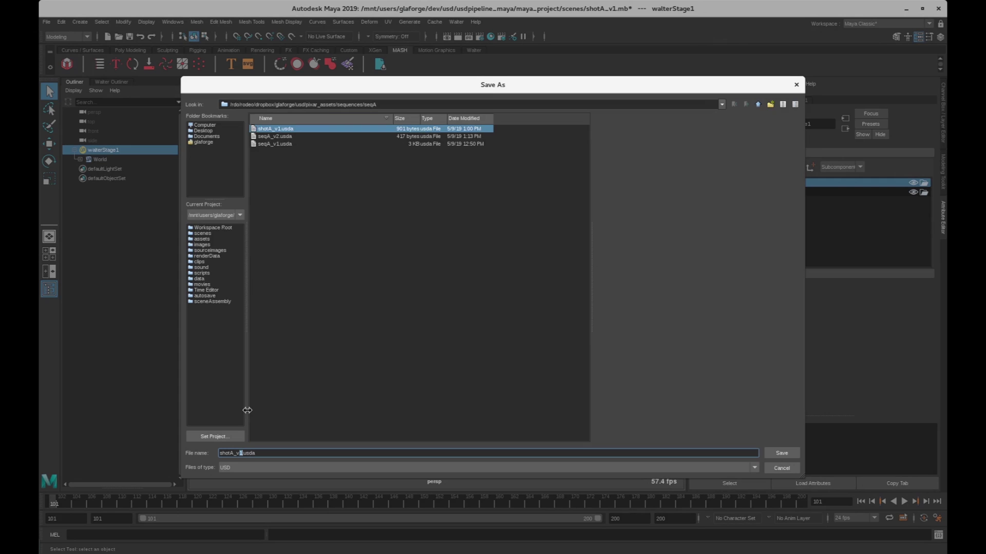
key(Delete)
text(2)
key(Return)
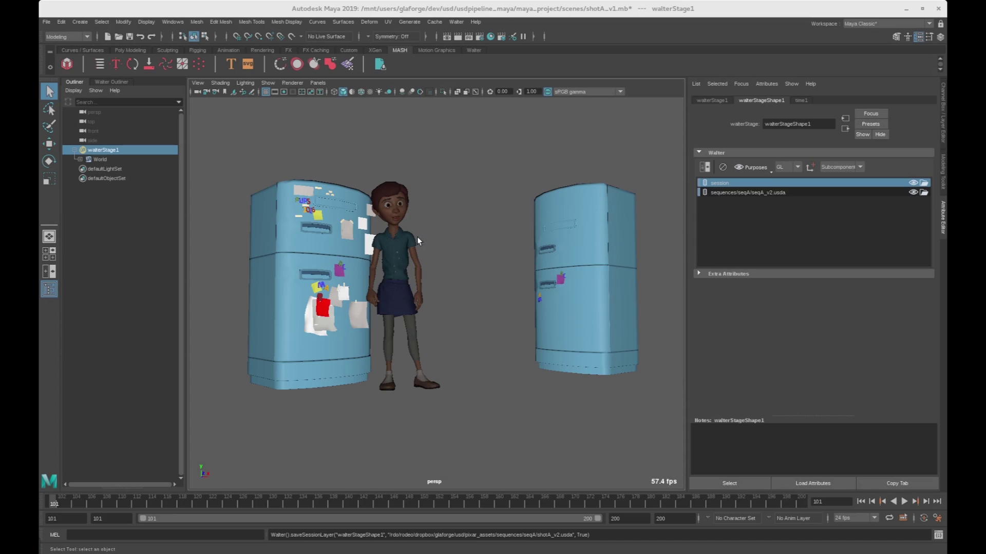
- Switch to the terminal and open sequences/seqA/shotA_v1.usda in usdview
key(alt+Tab)
key(alt+Tab)
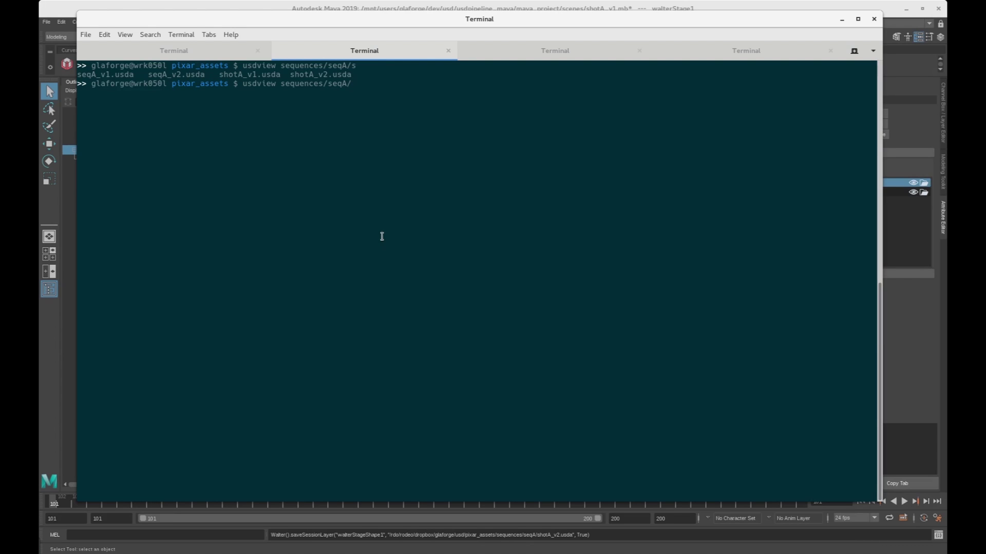
text(s)
text(h)
key(Tab)
text(1)
key(Tab)
key(Return)
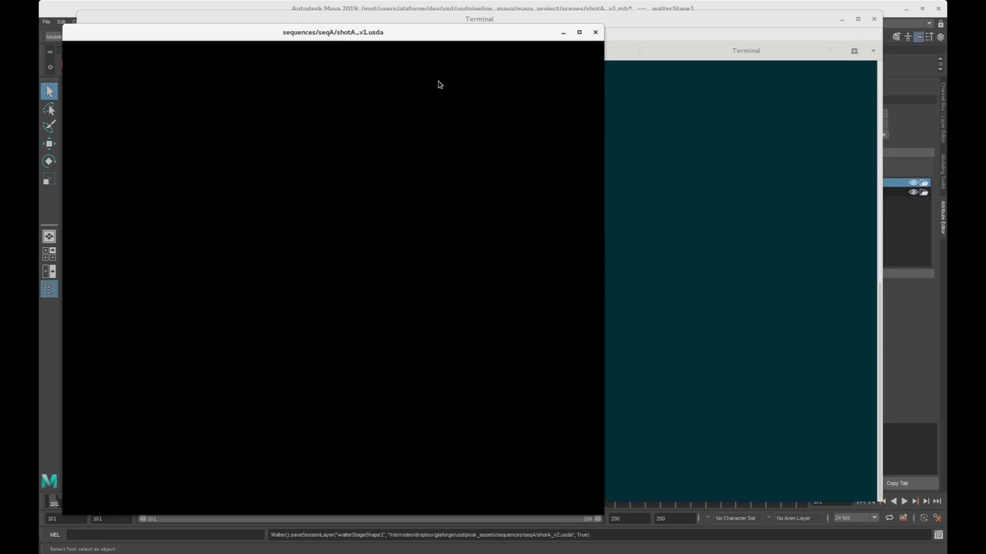
- Inspect the shotA_v1 shot and its root metadata in an enlarged usdview window, and return to Maya
click(579, 32)
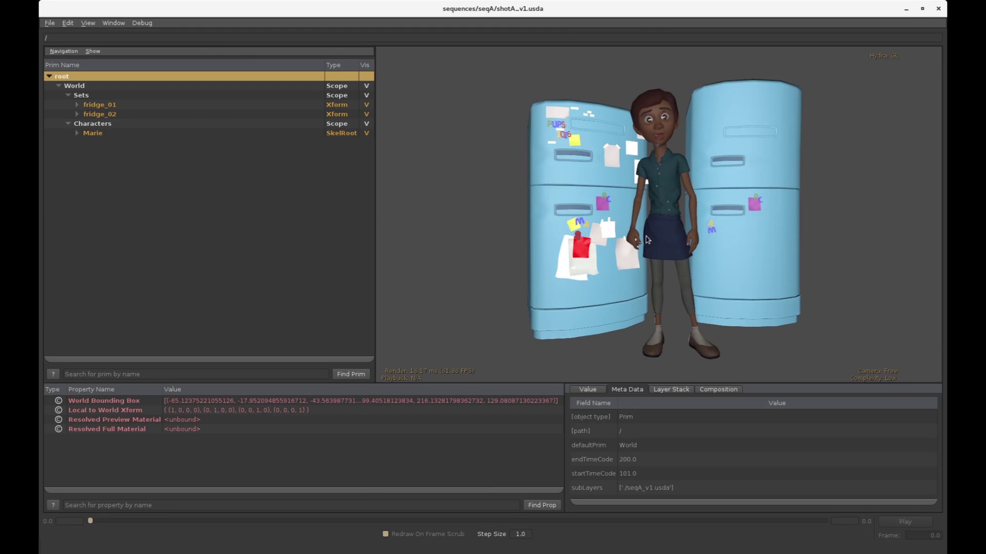
alt+drag(561, 204, 603, 218)
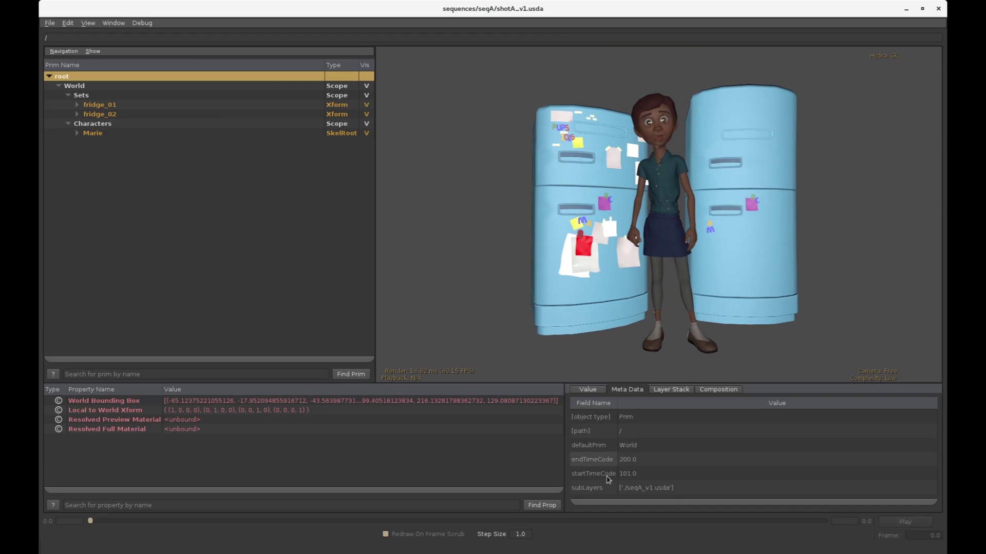
click(938, 8)
click(897, 91)
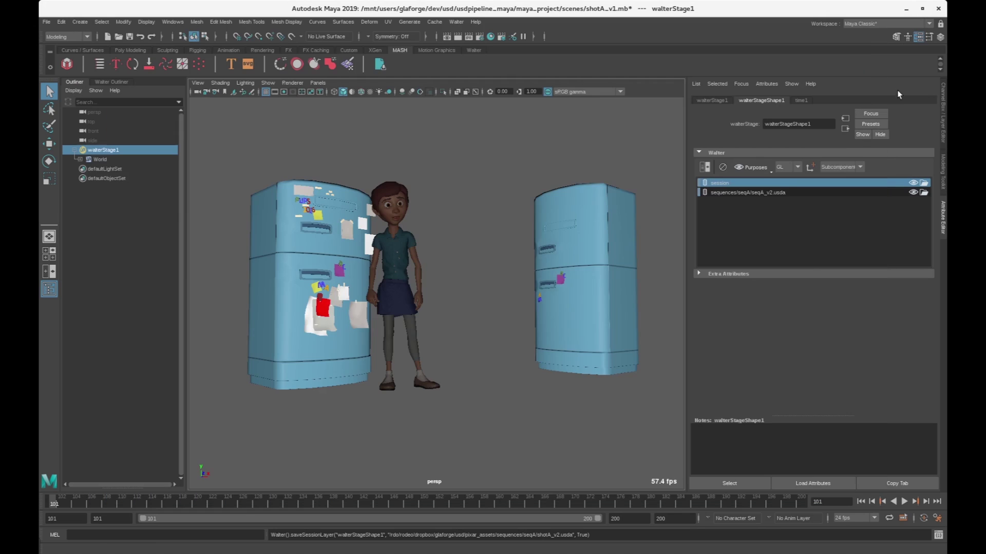
- Set the session layer's start and end time and save the layer over the existing shotA_v2.usda
right_click(758, 183)
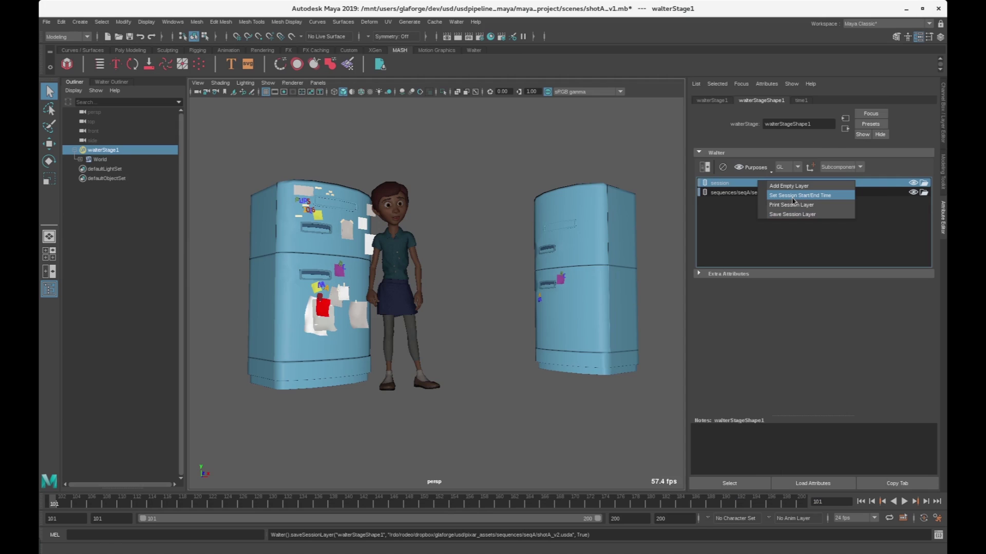
click(793, 200)
right_click(787, 184)
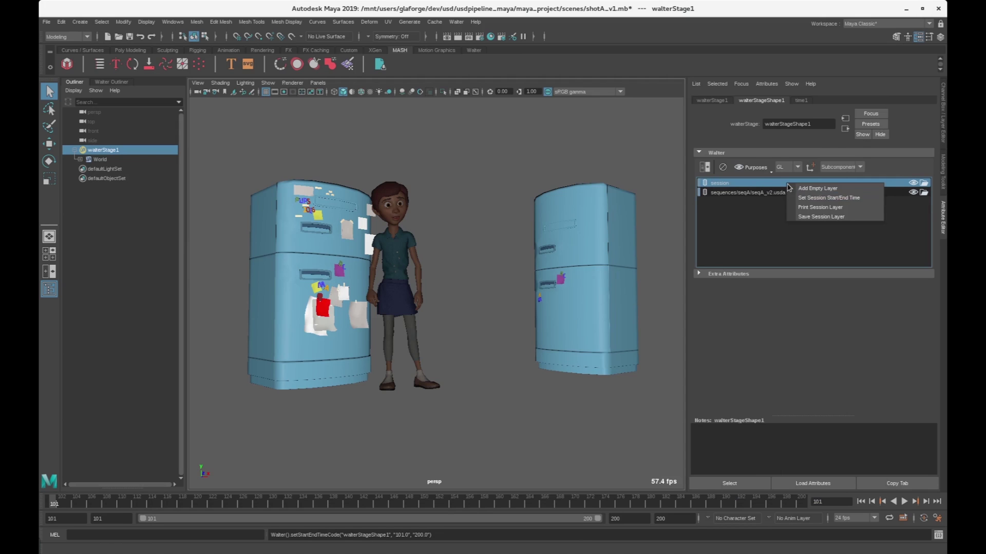
click(809, 217)
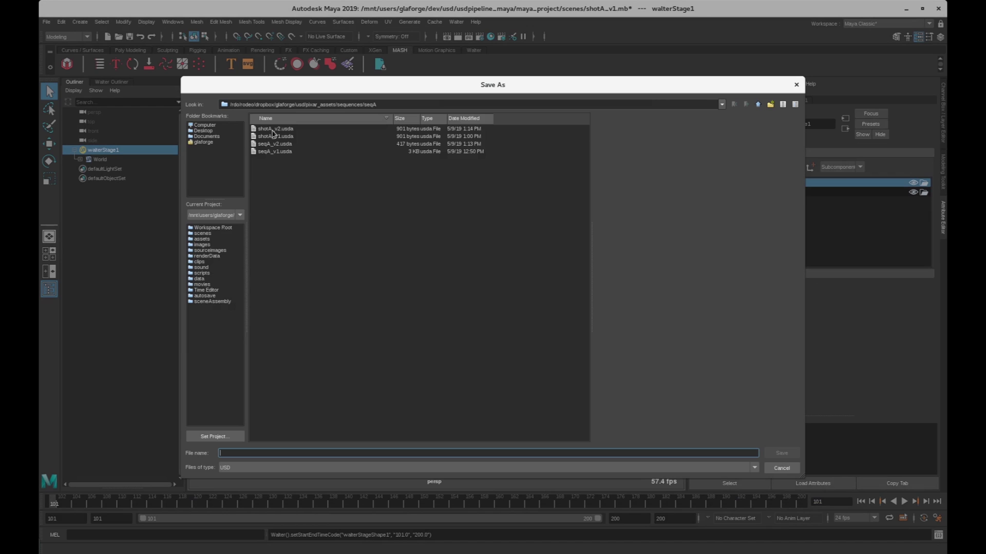
double_click(273, 130)
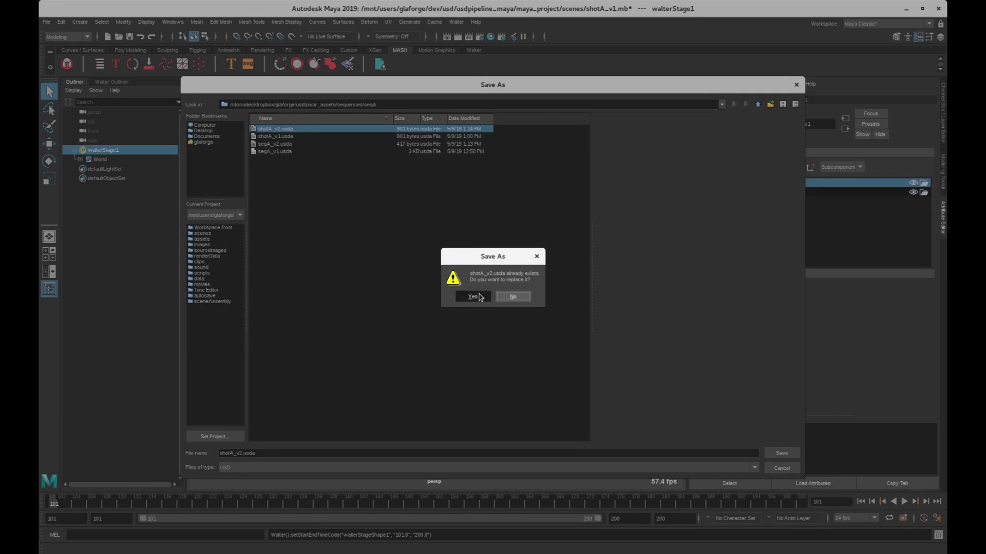
click(478, 294)
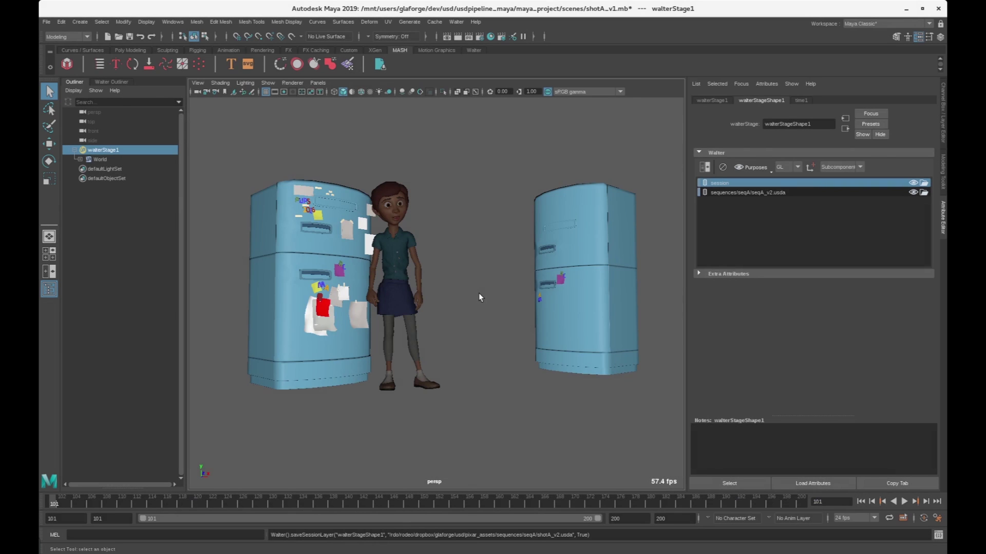
- Switch to the terminal and open sequences/seqA/shotA_v2.usda in usdview
key(alt+Tab)
key(Up)
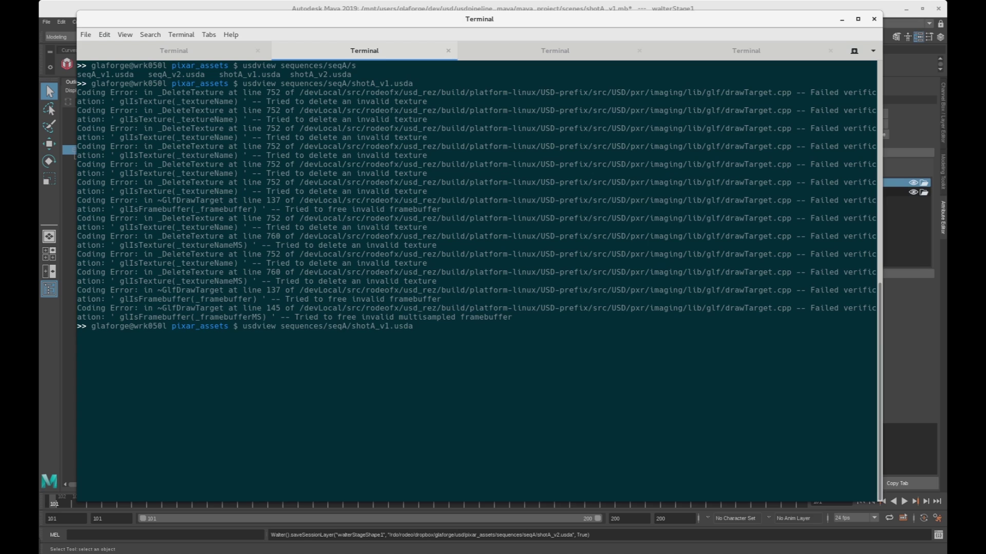
key(Left)
key(Left)
key(Left)
key(Left)
key(Left)
key(BackSpace)
text(2)
key(Return)
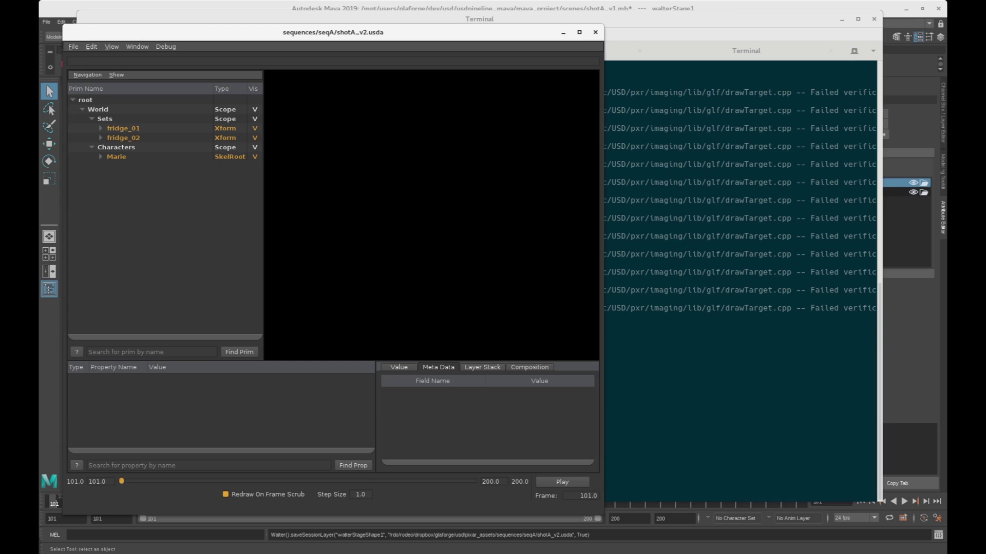
- Play the shotA_v2 animation in an enlarged usdview window, inspect the fridges and character, and return to Maya
click(579, 32)
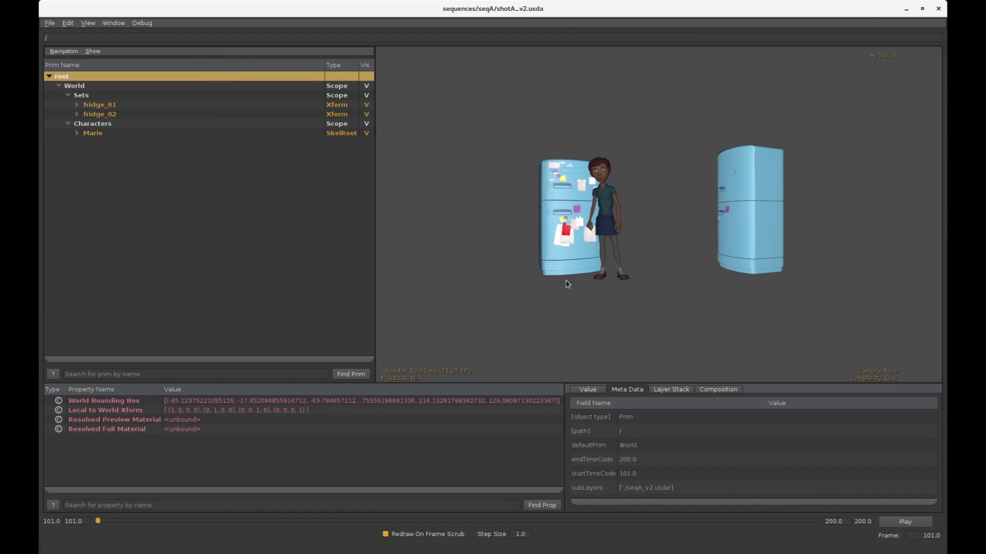
click(896, 522)
scroll(646, 208, up, 2)
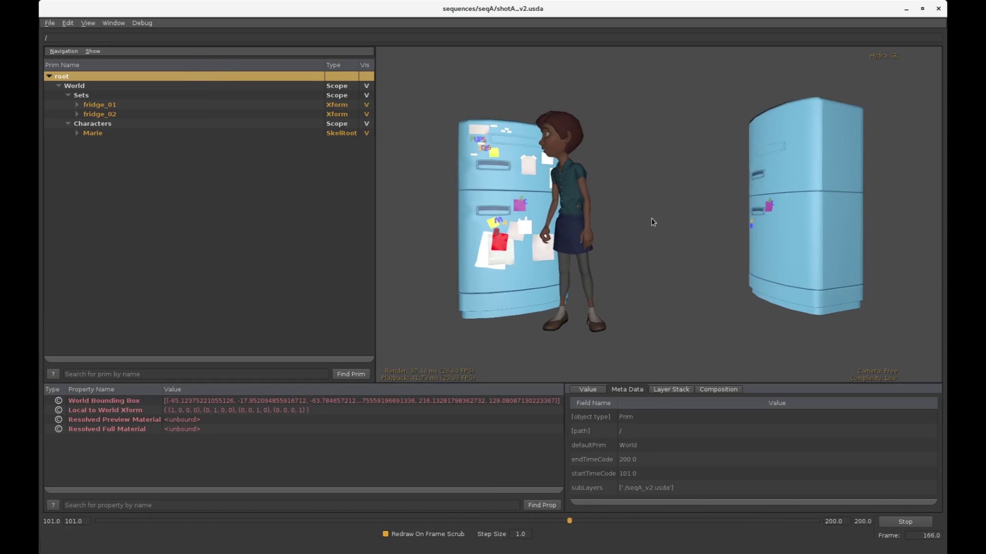
scroll(651, 220, up, 3)
alt+middle_drag(602, 225, 635, 226)
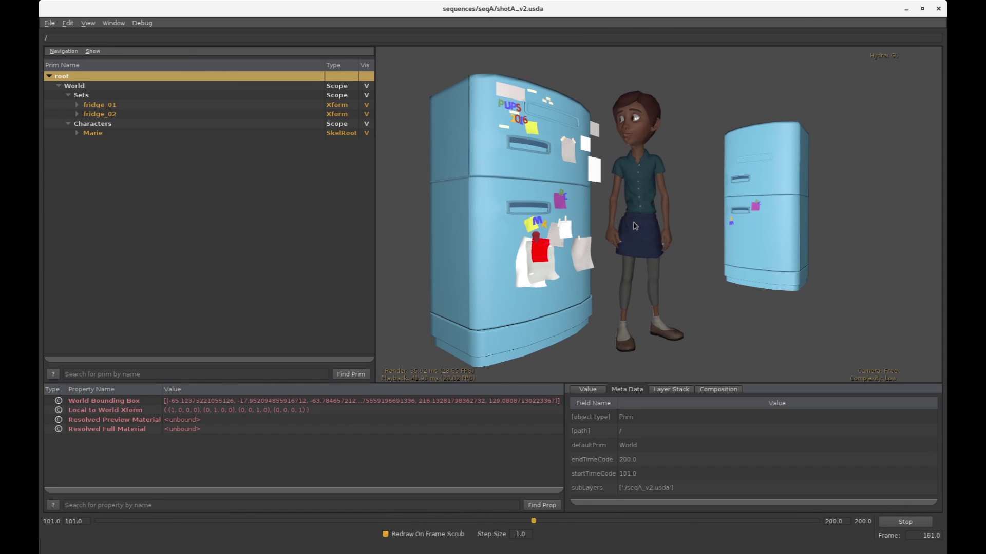
click(938, 12)
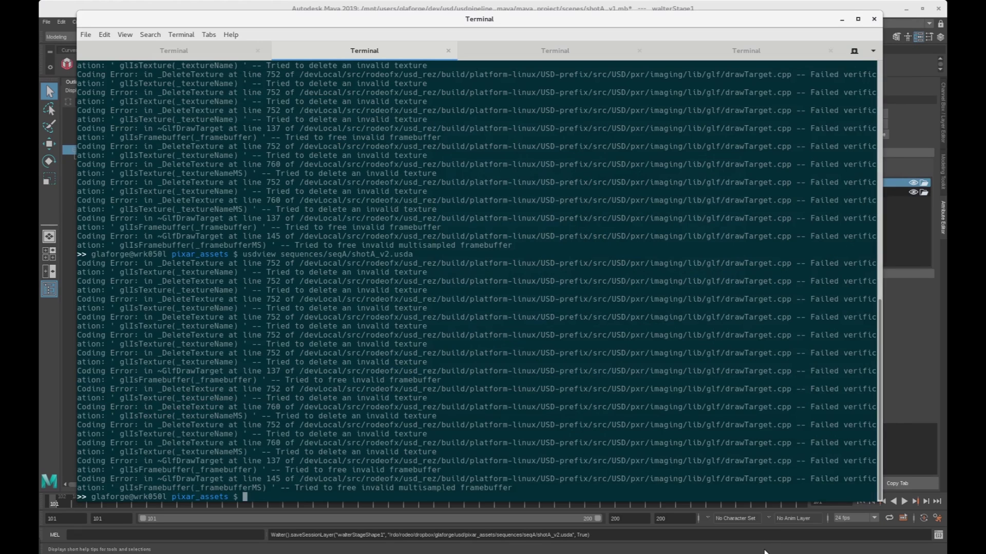
click(906, 85)
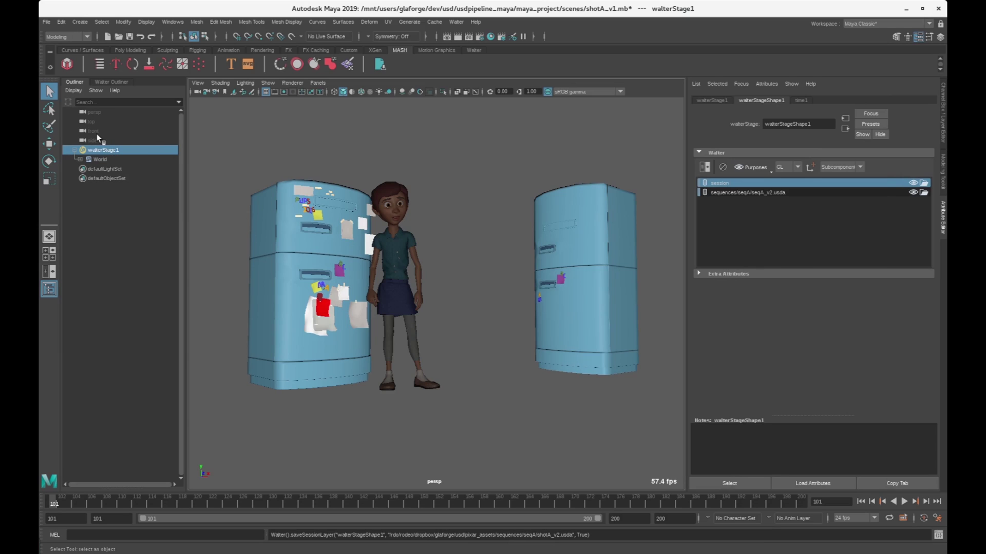
- Start a new Maya scene without saving the changes to shotA_v1.mb
alt+drag(367, 272, 366, 276)
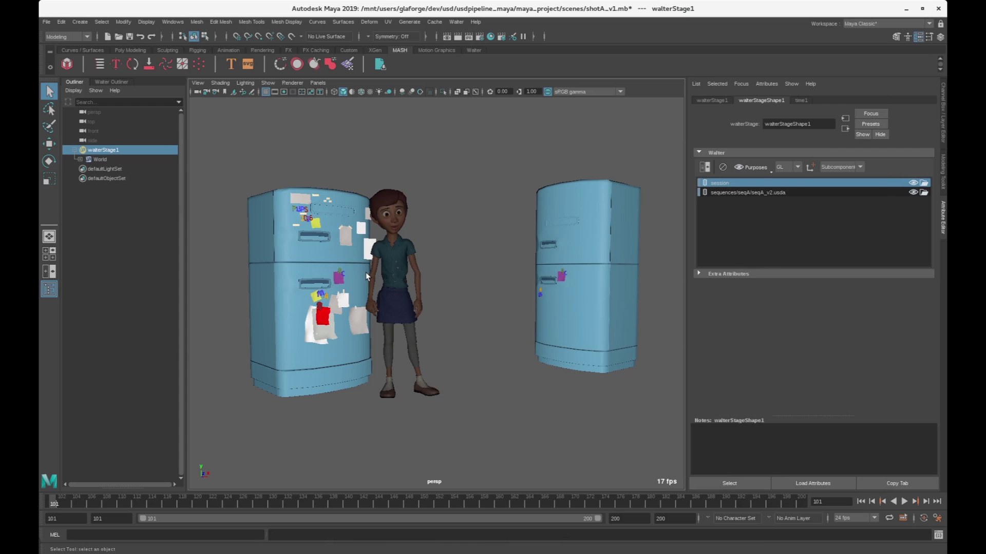
click(46, 22)
click(69, 38)
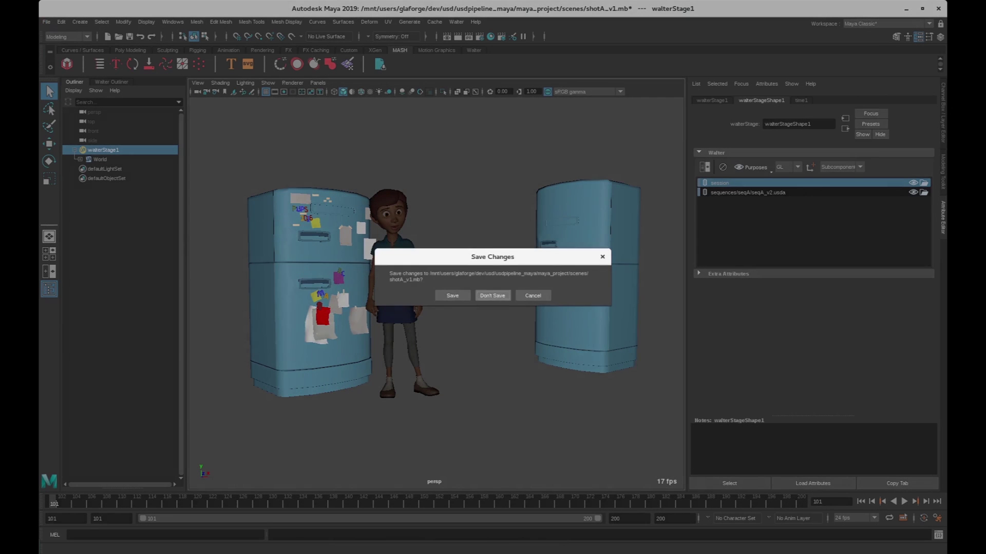
click(491, 292)
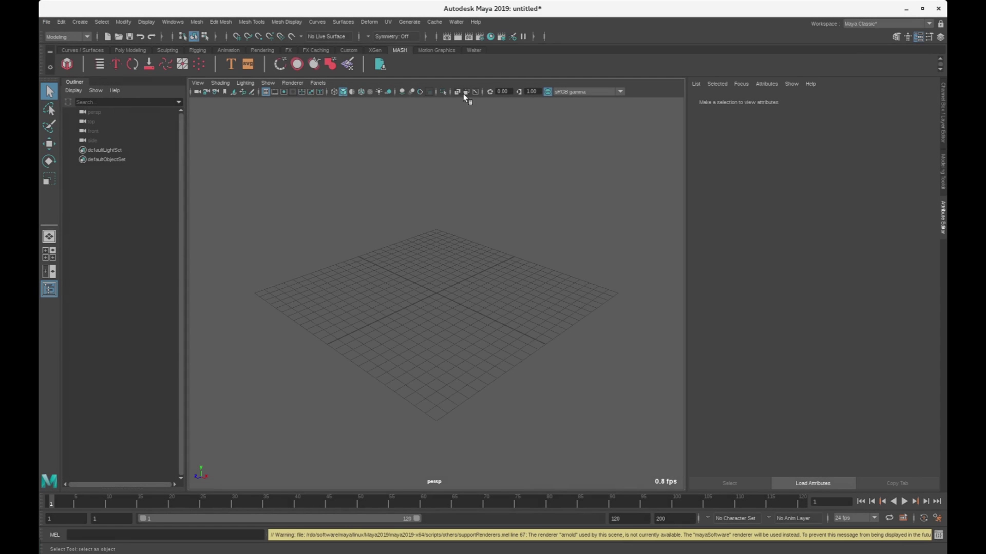
- Create a new Walter stage and show its hierarchy in the Walter Outliner
click(449, 21)
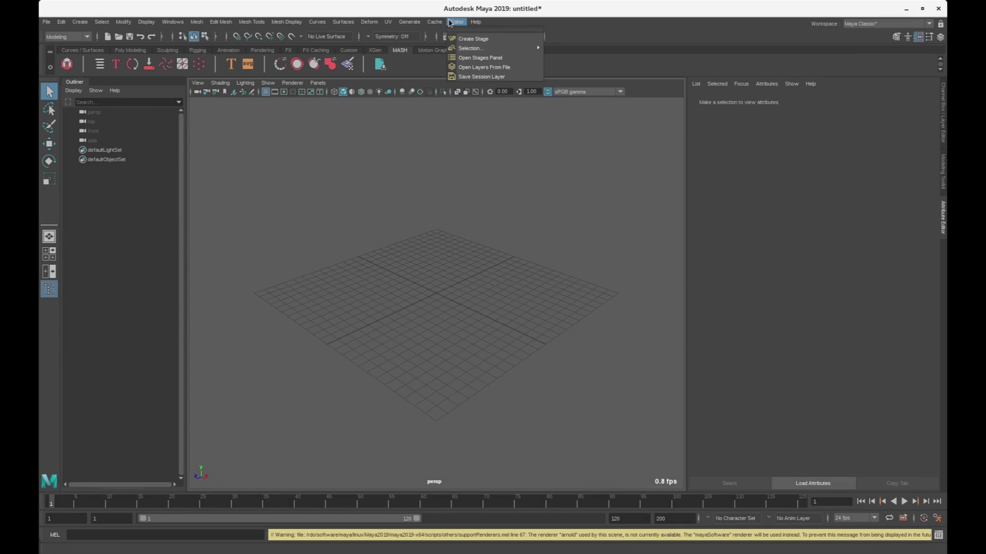
click(465, 37)
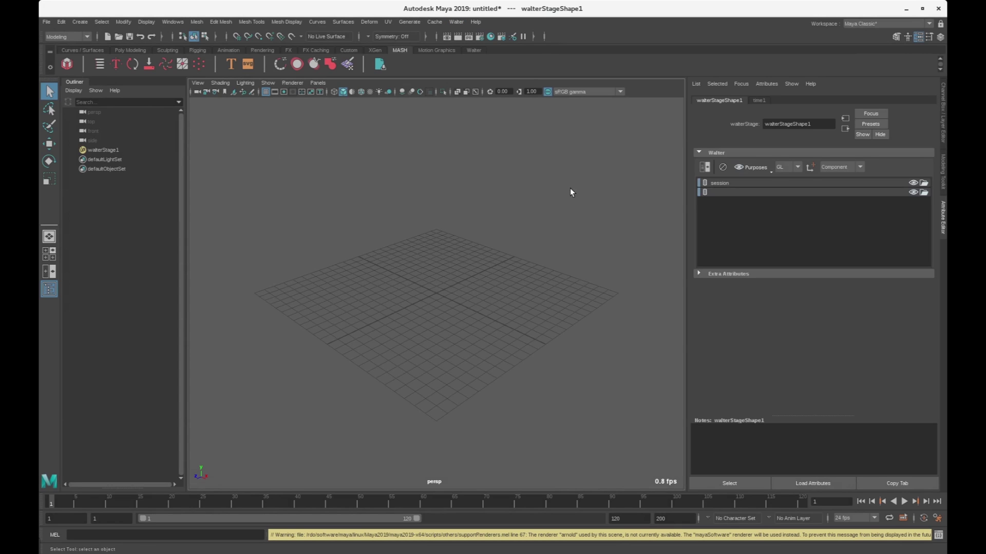
click(705, 167)
click(144, 98)
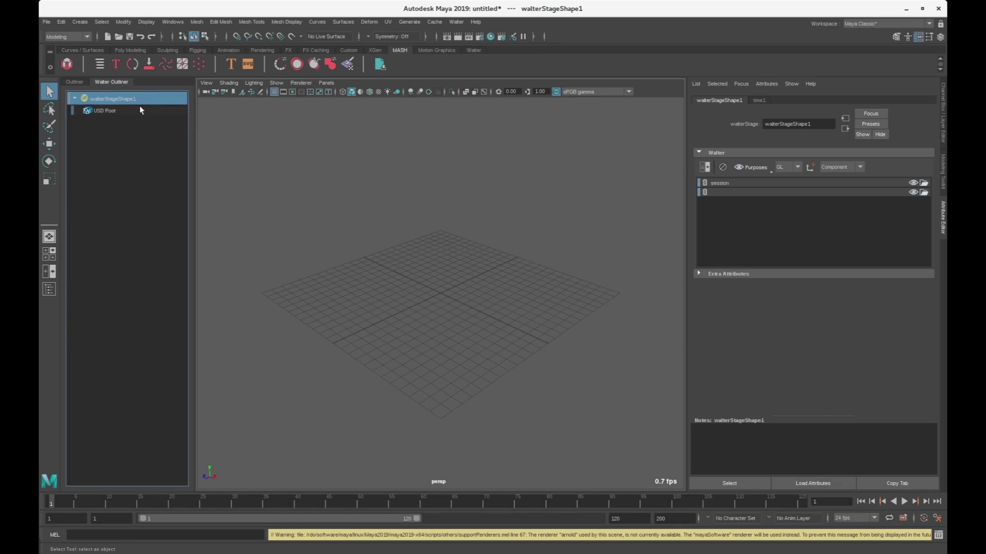
- Define a new prim named Marie under the stage's USD Root, leaving its type empty
click(137, 110)
right_click(137, 110)
mouse_move(169, 126)
click(260, 125)
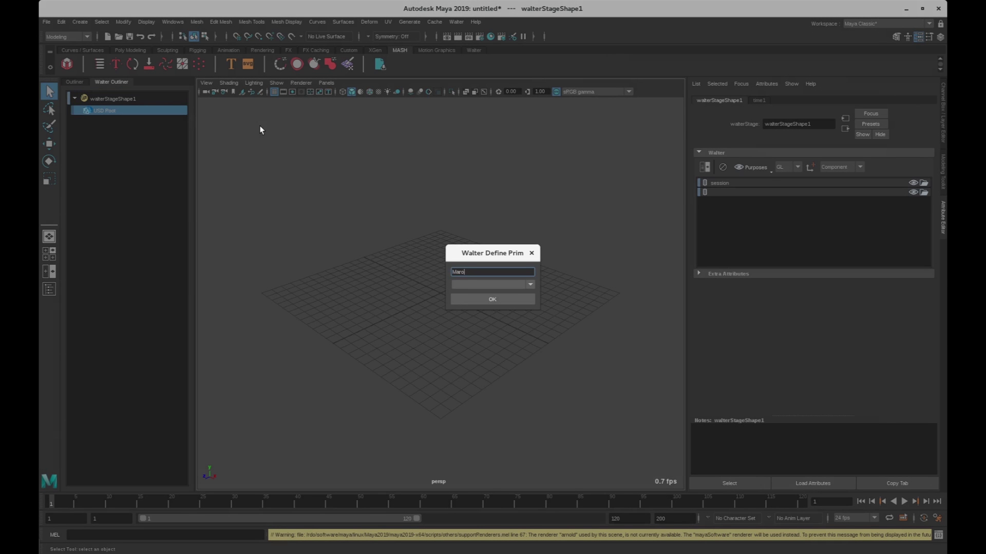
text(Marie)
key(Return)
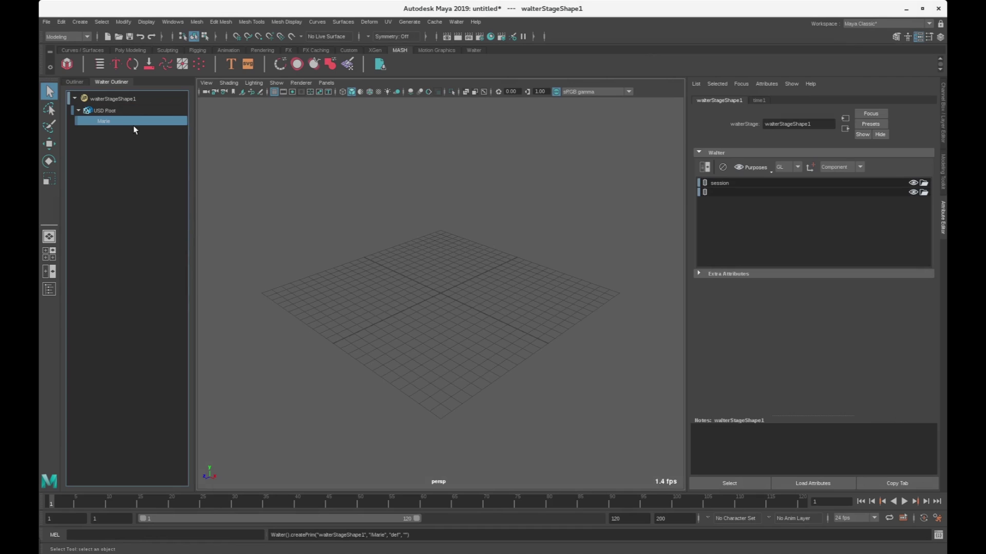
- Start adding a reference to the Marie prim and choose marie_v1.usda from the models/Marie folder as its asset
right_click(133, 126)
mouse_move(200, 155)
click(231, 156)
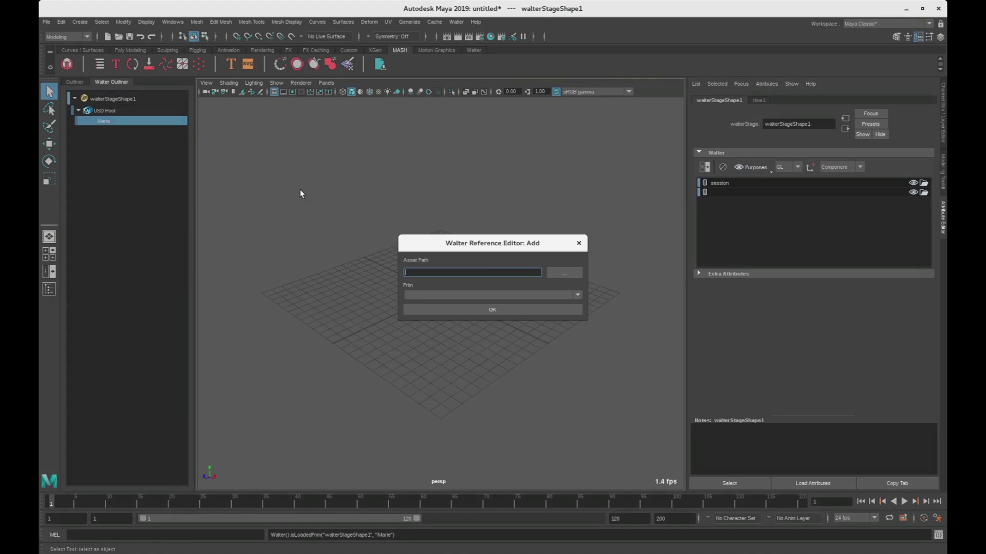
click(567, 273)
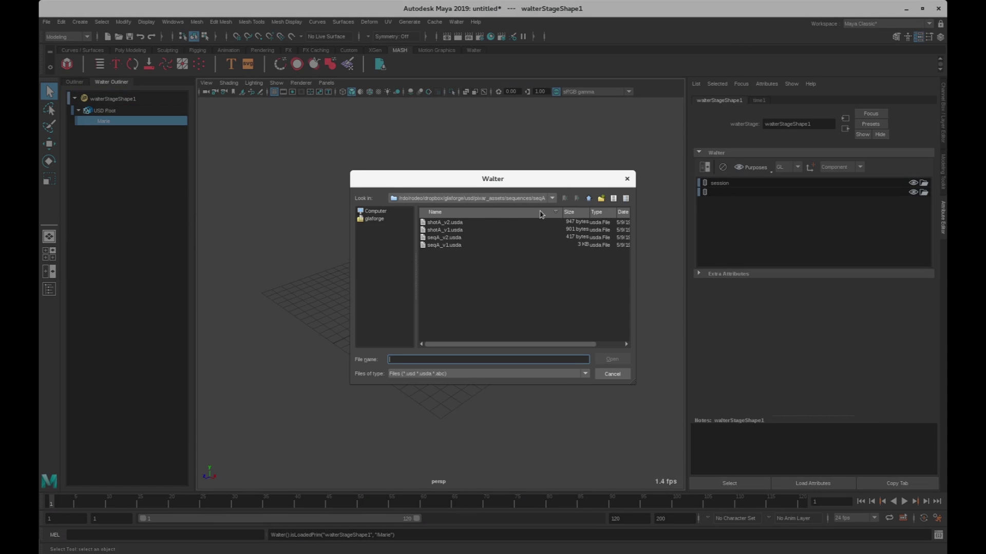
click(546, 200)
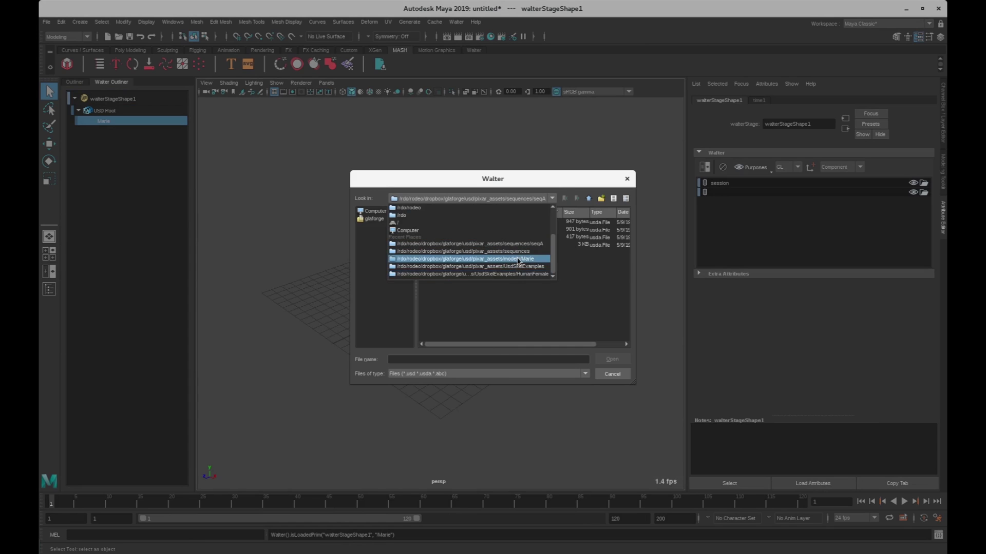
click(516, 258)
click(448, 223)
double_click(448, 224)
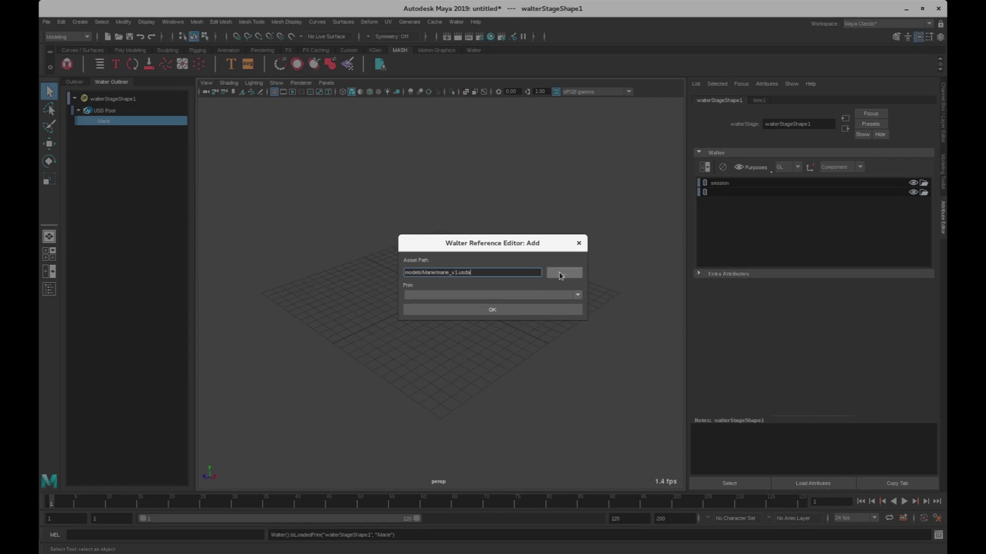
- Replace the reference's asset with Refrigerator_v1.usda from the models/Refrigerator/modeling folder and add it to the Marie prim
click(558, 272)
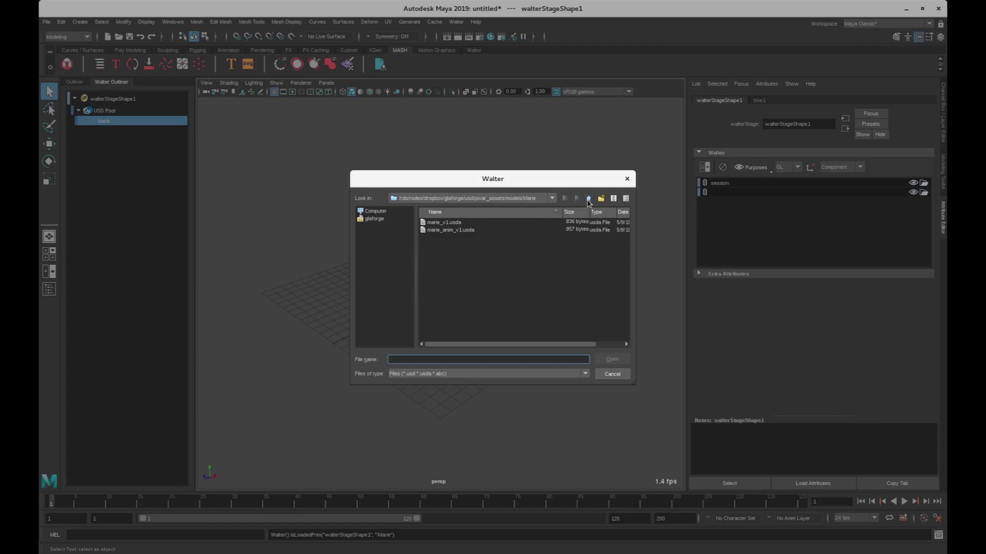
click(588, 198)
double_click(441, 223)
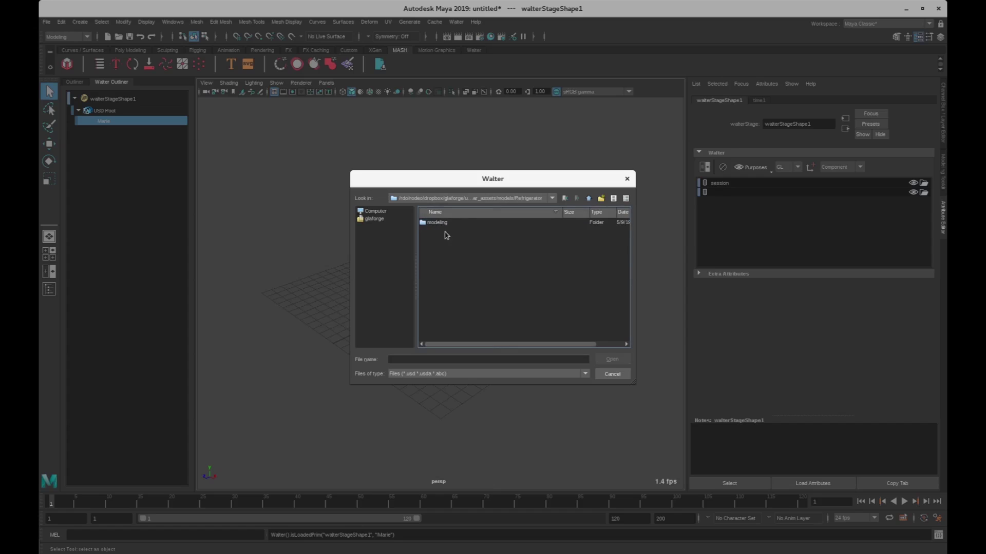
double_click(443, 224)
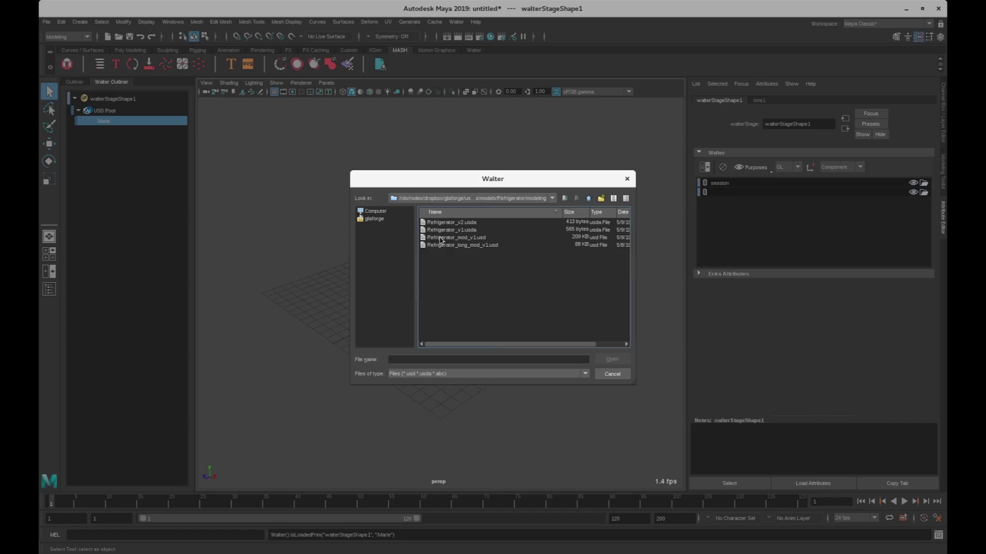
click(442, 231)
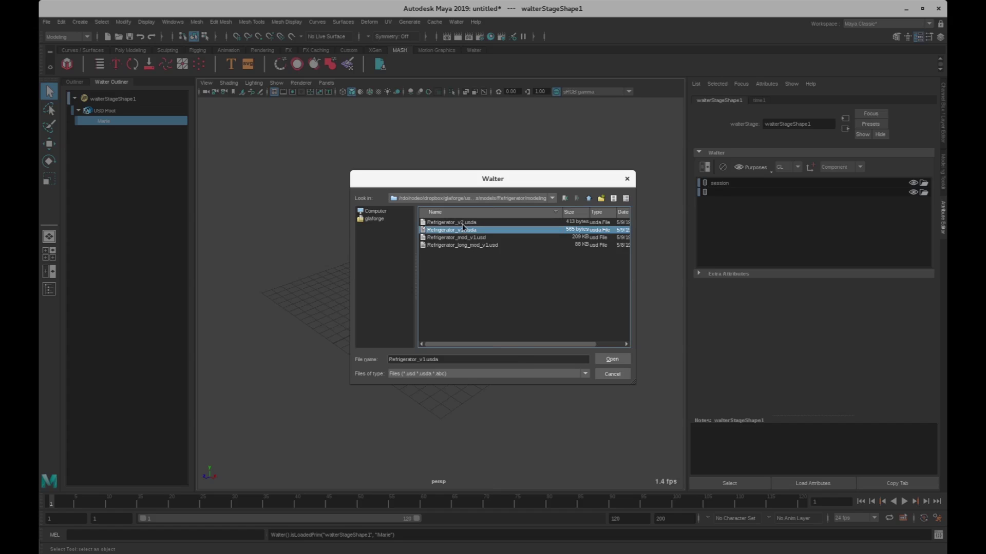
click(612, 360)
click(555, 308)
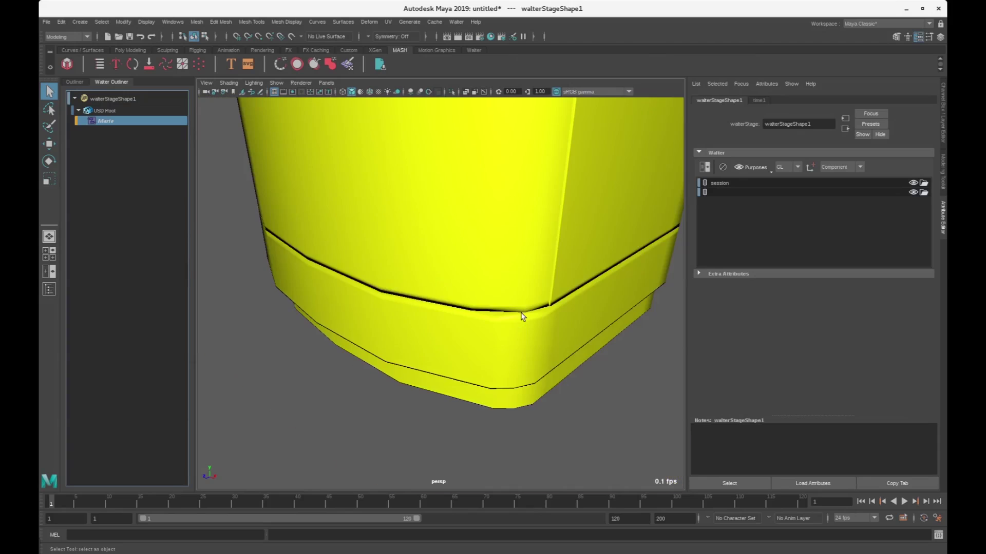
- Switch the Marie prim's Style variant to Standard and view the refrigerator from the front
alt+drag(499, 261, 461, 310)
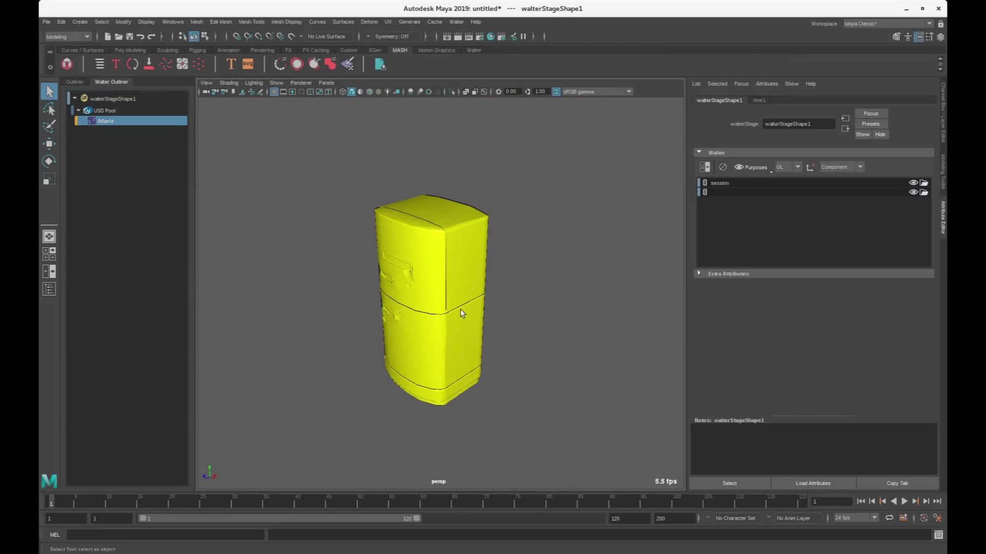
right_click(141, 119)
mouse_move(195, 217)
mouse_move(256, 218)
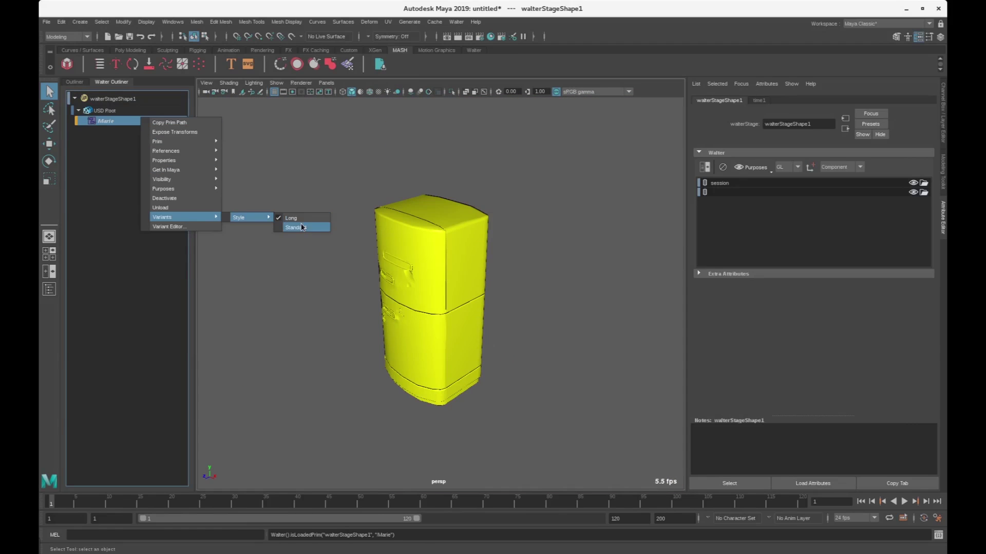
click(292, 227)
alt+drag(456, 329, 509, 288)
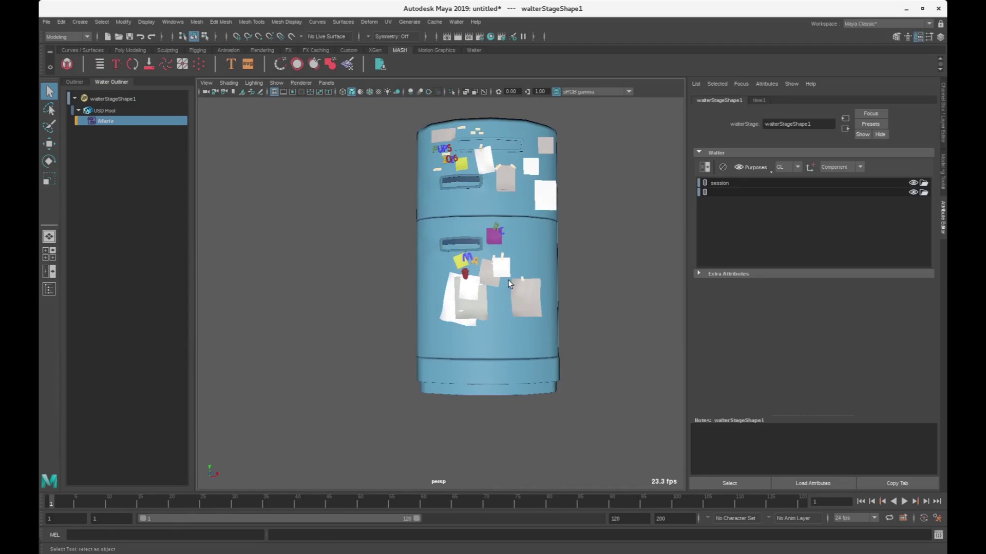
alt+middle_drag(508, 289, 467, 327)
- Get the Marie prim's refrigerator geometry into Maya as editable meshes and view it from the side
right_click(141, 121)
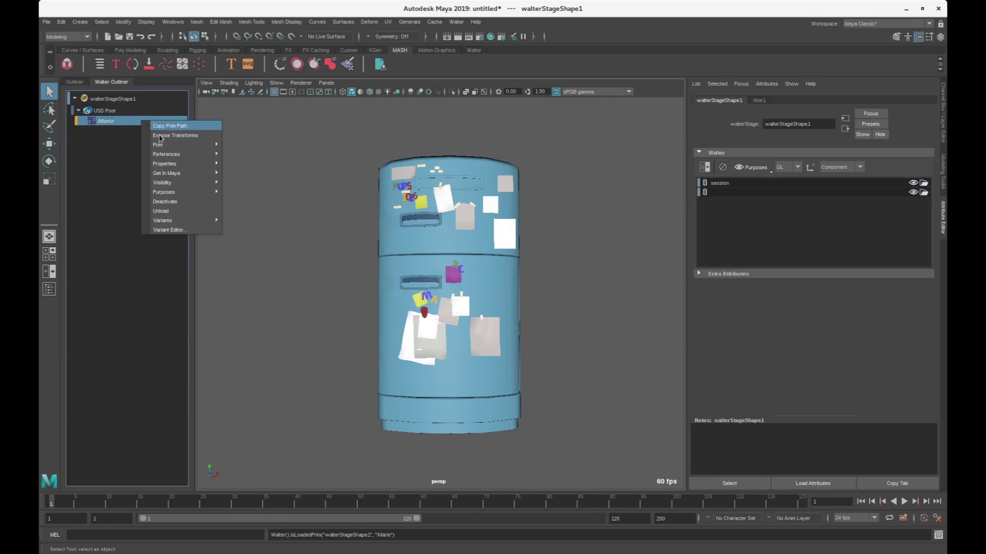
mouse_move(173, 175)
click(280, 173)
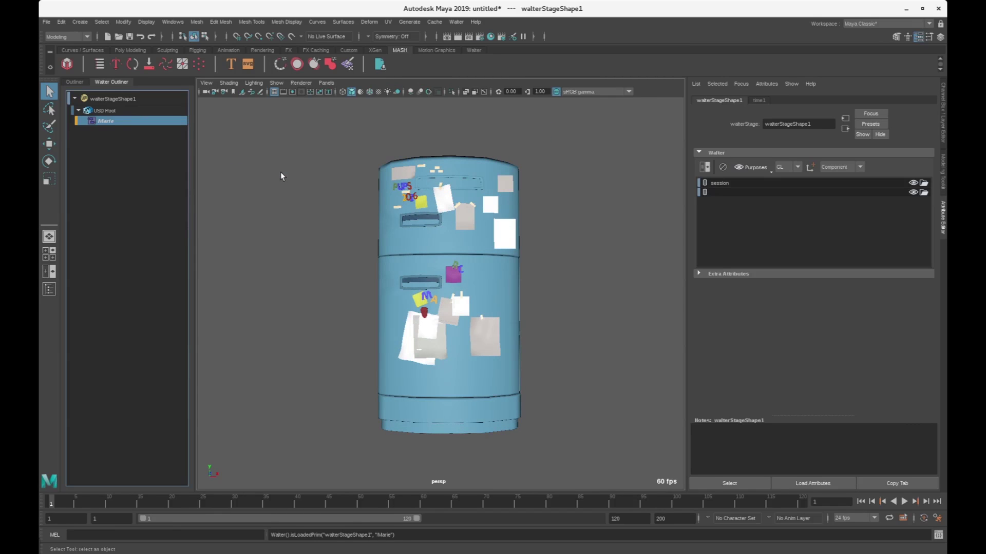
alt+drag(361, 292, 404, 309)
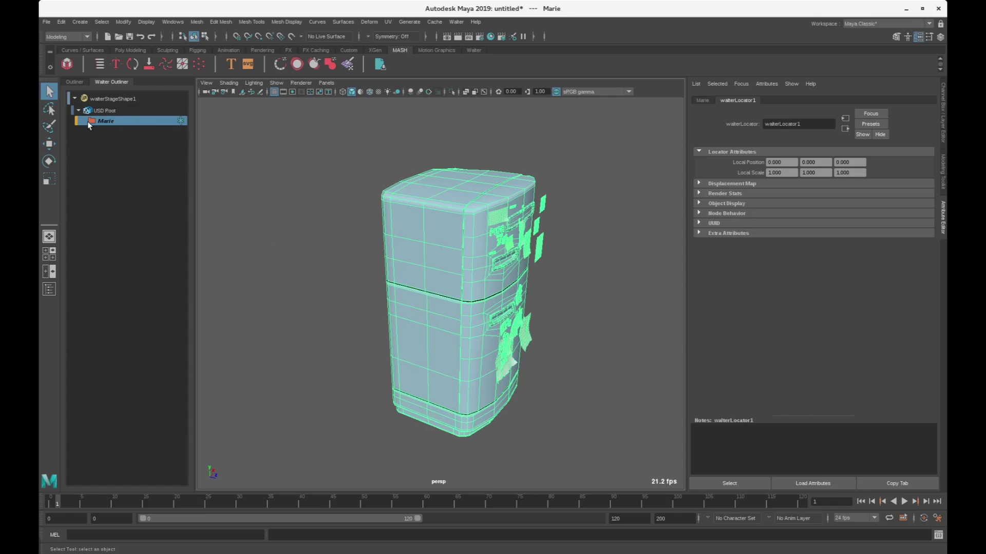
- Examine the imported hierarchy under walterStage1 in the Maya Outliner, collapsing and selecting the Refrigerator group
click(74, 82)
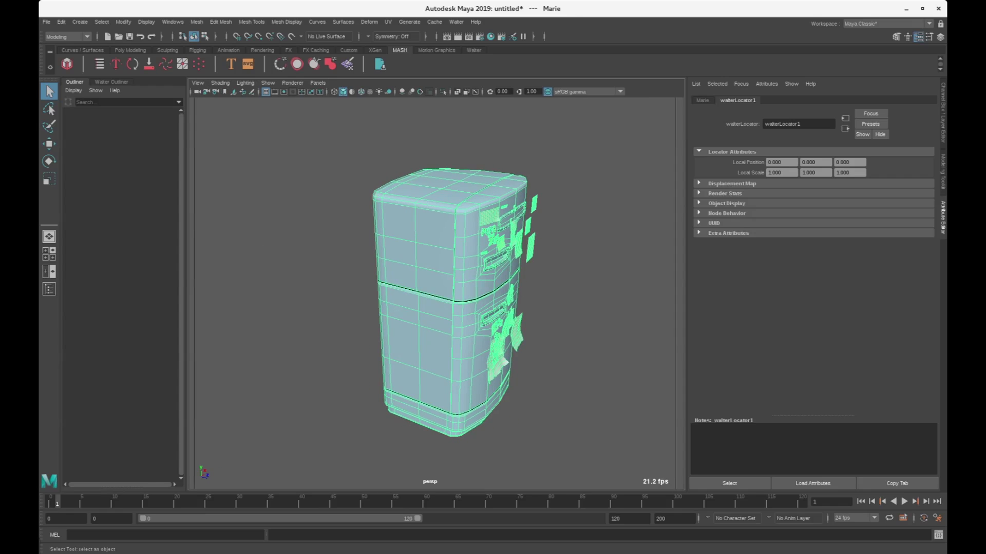
click(75, 150)
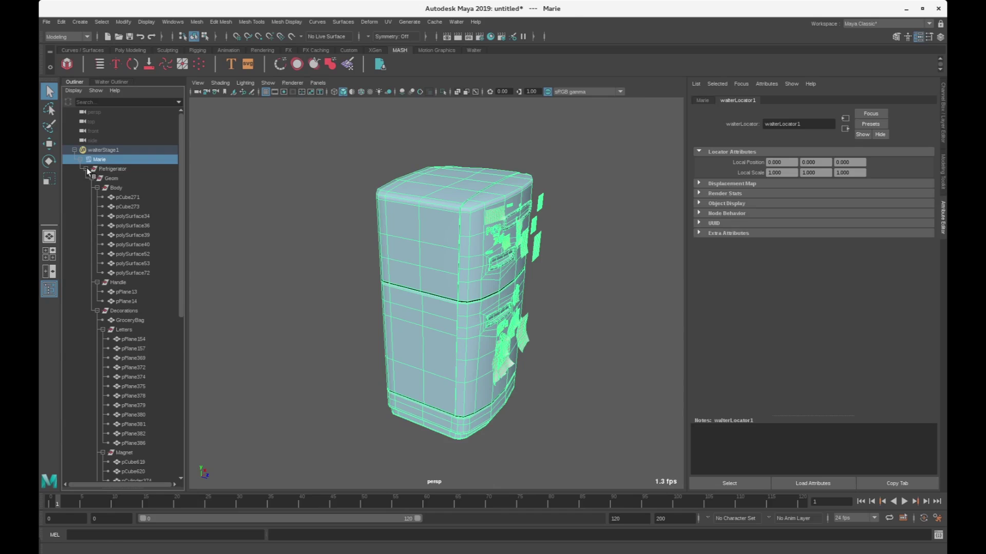
click(85, 169)
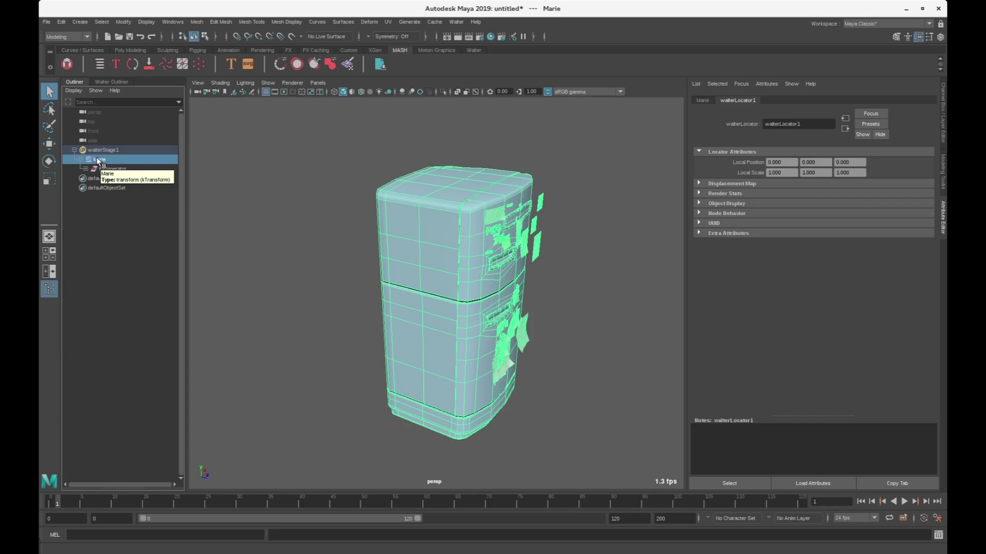
click(114, 170)
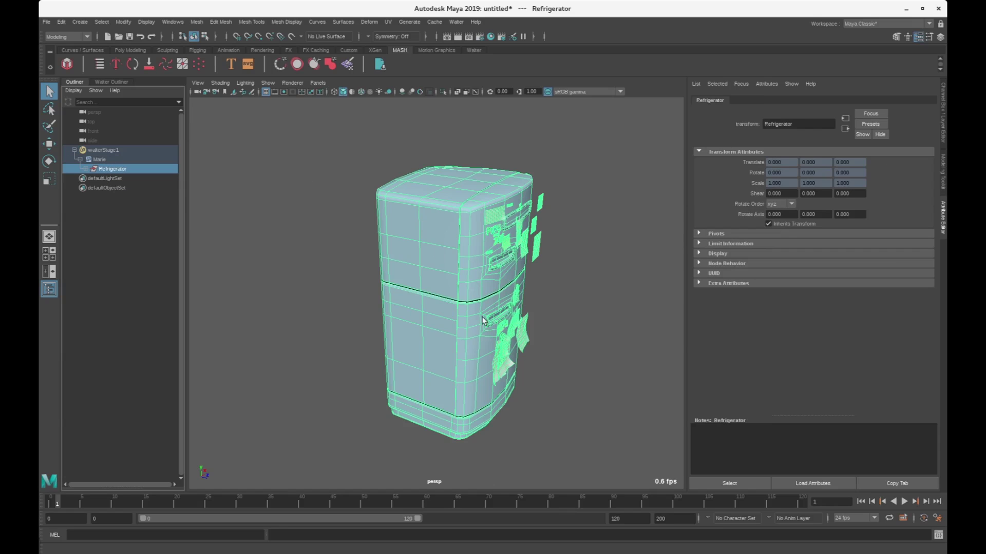
alt+drag(490, 314, 471, 311)
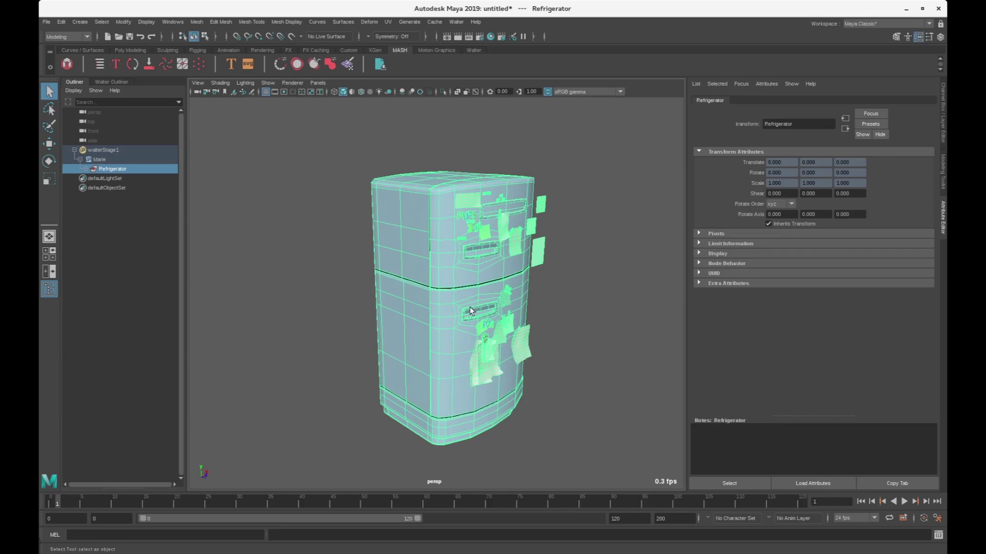
- Move the Marie transform to about X -44.3, Z -143.4, and shift it along X to about -6.3 with the Walter Outliner shown
click(100, 160)
key(w)
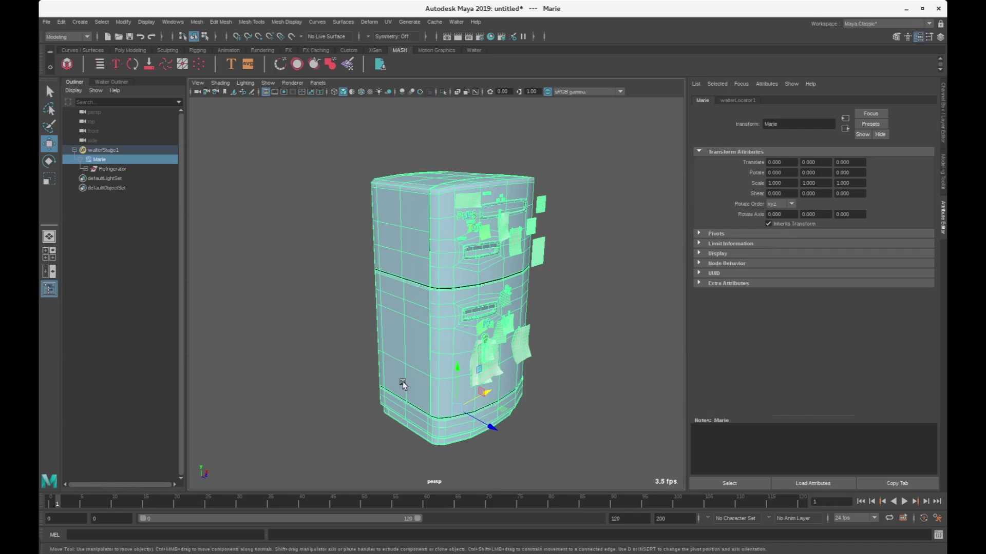
drag(481, 399, 342, 392)
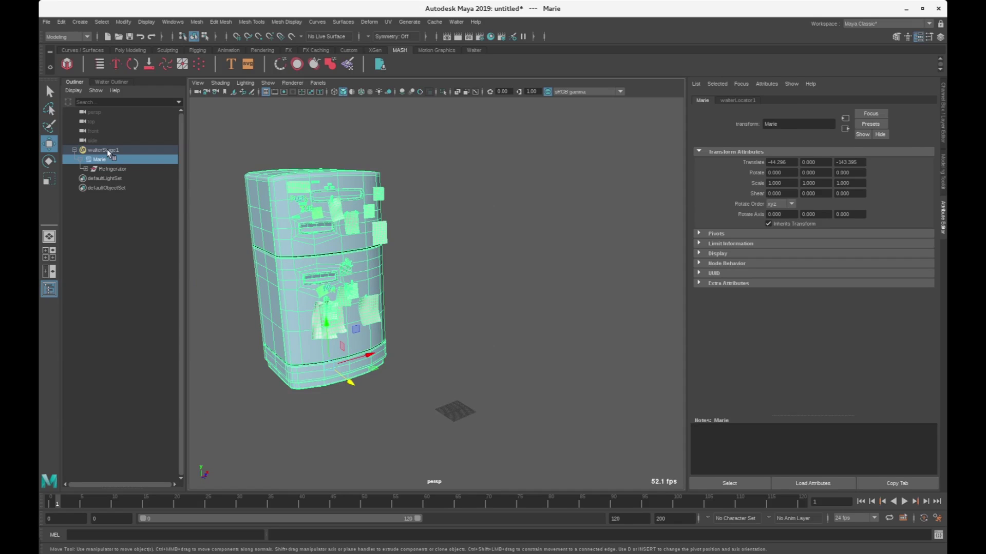
click(110, 82)
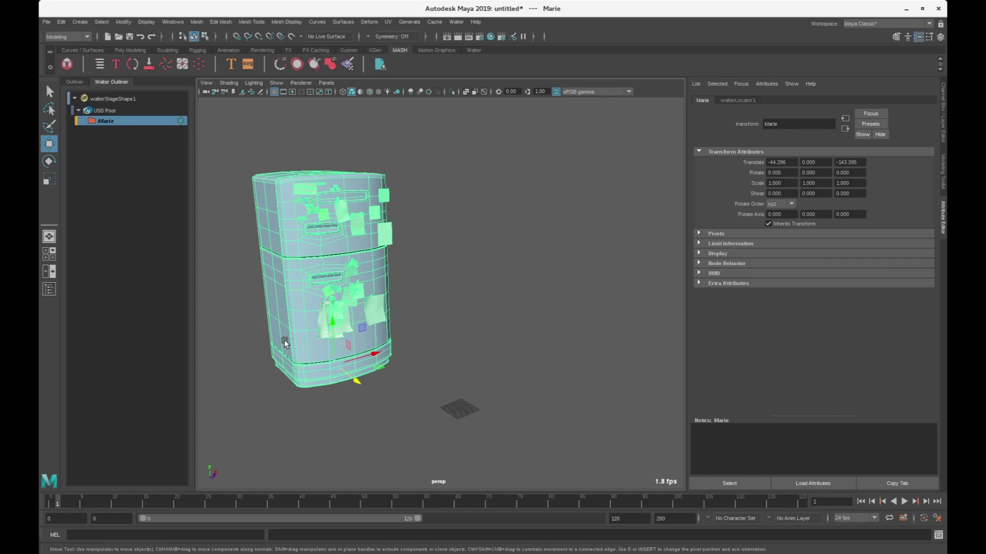
drag(352, 355, 393, 347)
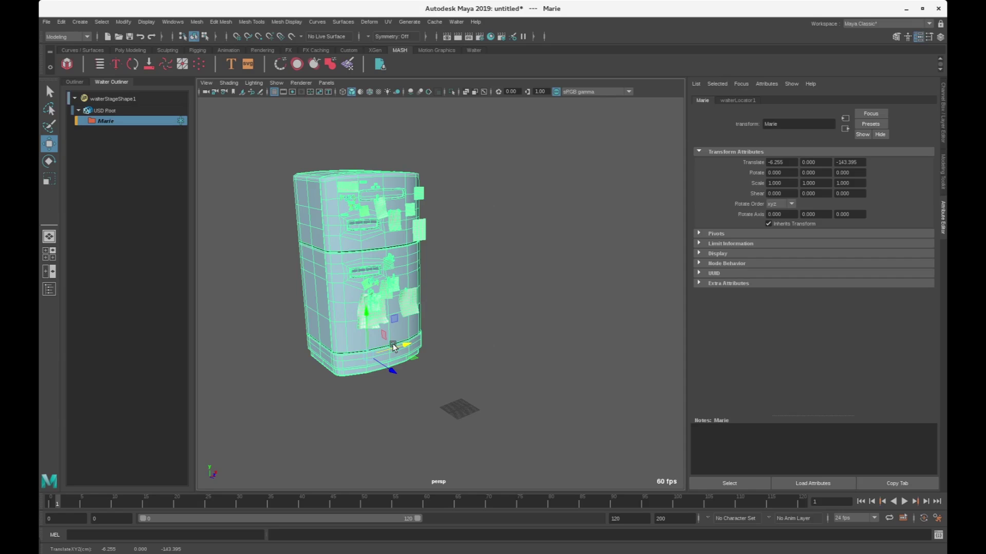
- Release the edited Marie prim from Maya back to the Walter stage and check the Maya Outliner for leftover geometry
click(383, 339)
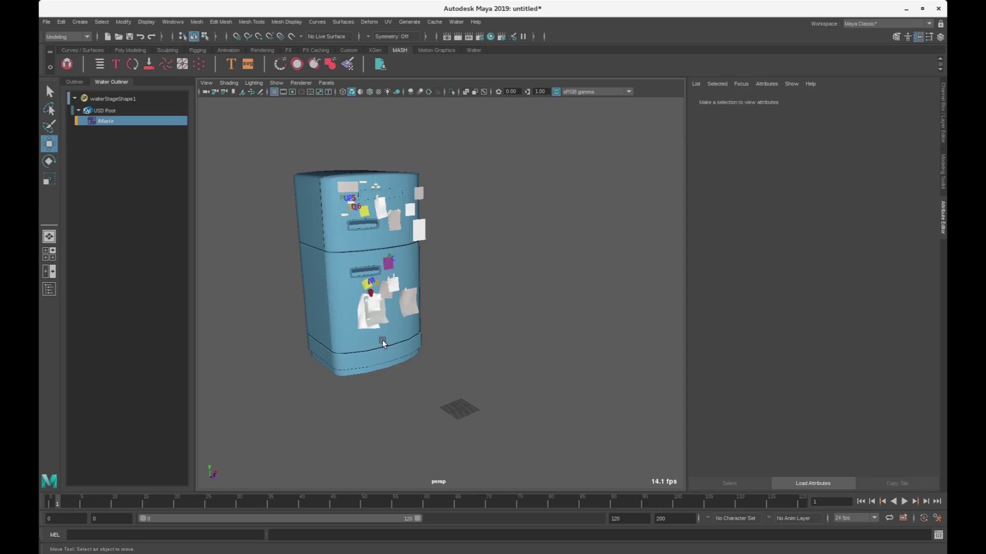
click(85, 82)
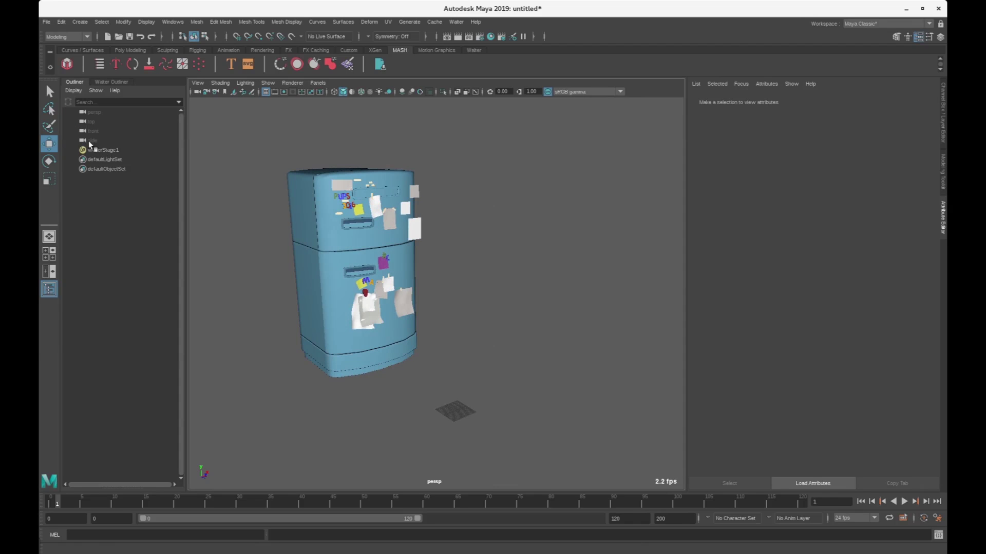
click(105, 82)
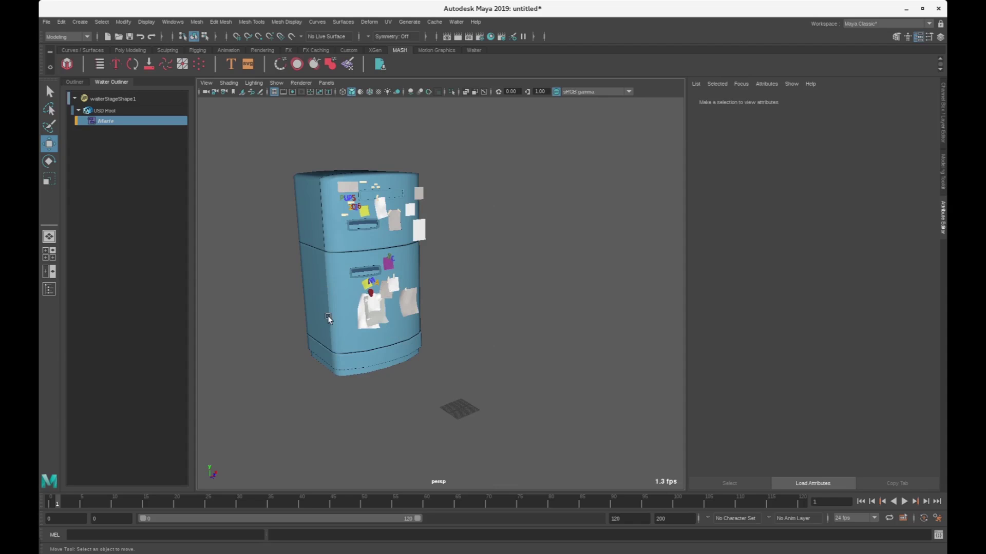
- Expose the Marie prim's transforms in Maya without importing its geometry
alt+right_drag(331, 331, 361, 330)
alt+right_drag(427, 268, 378, 294)
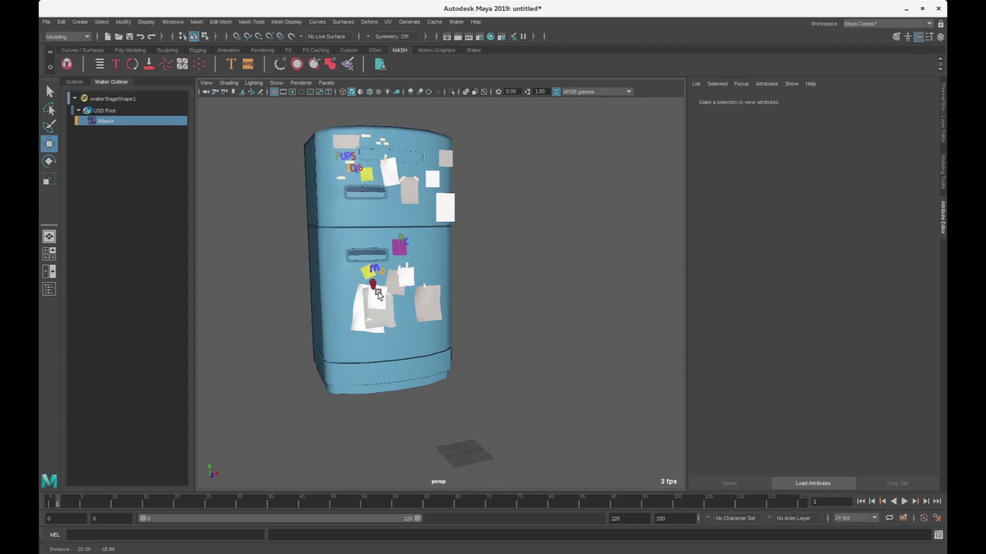
alt+drag(368, 345, 352, 307)
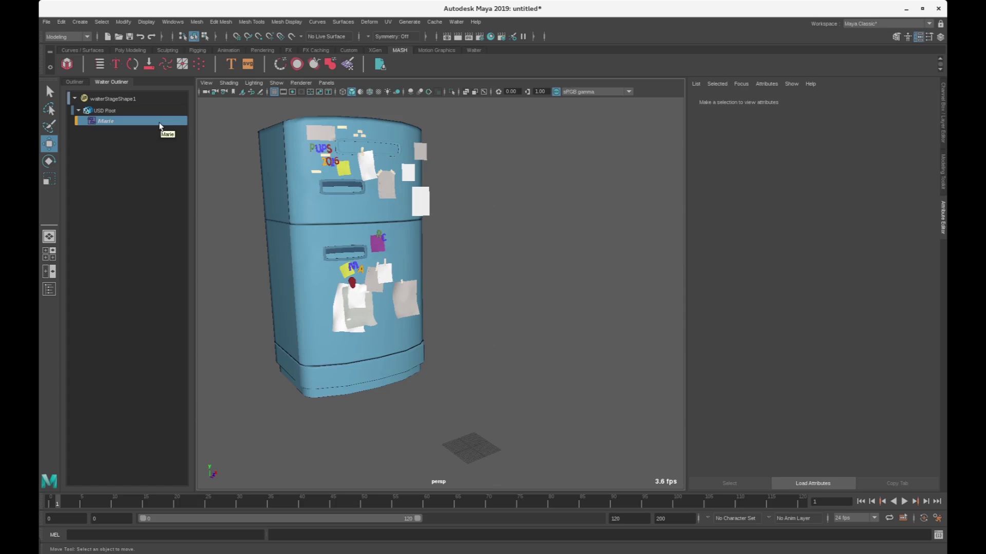
right_click(160, 123)
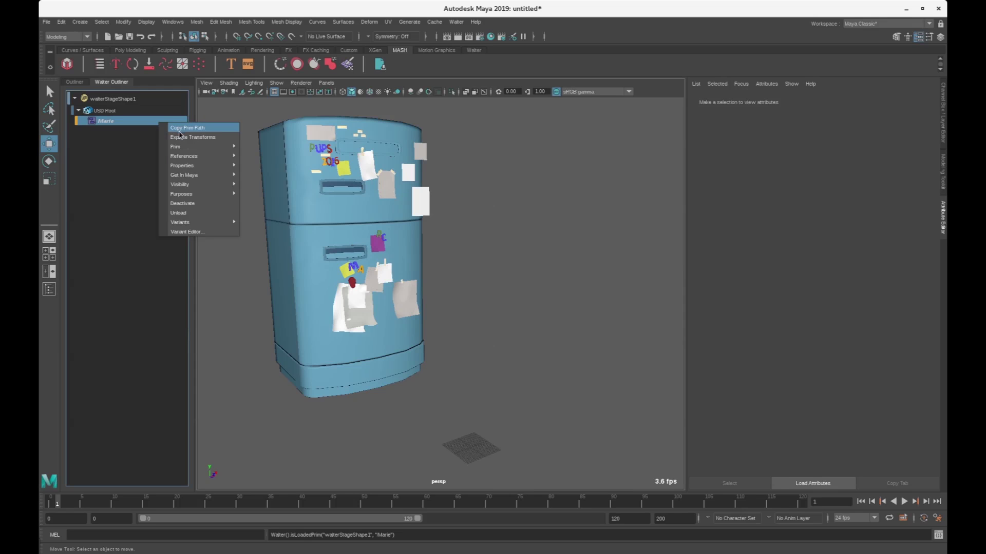
click(179, 128)
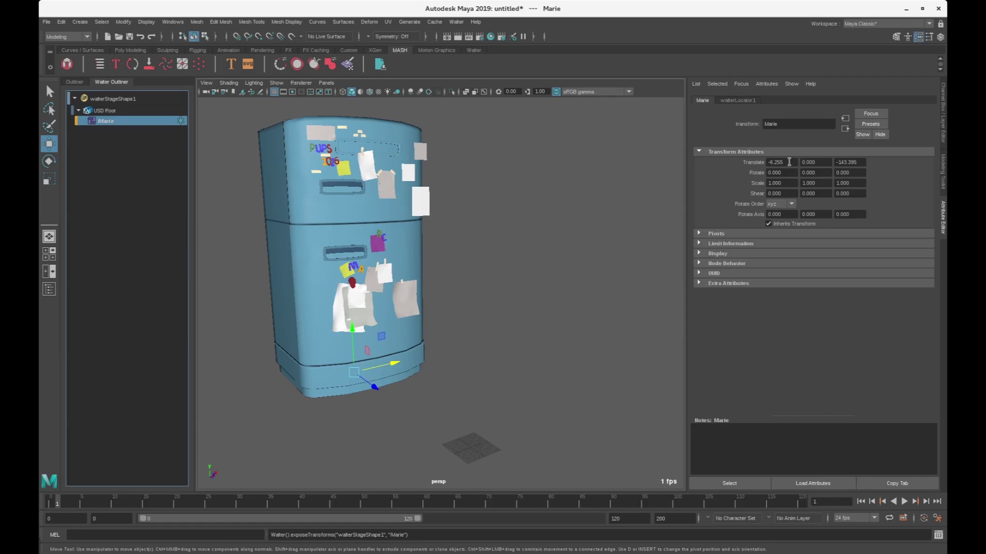
- Set Marie's X and Z translation to 0 and frame the refrigerator in the viewport
text(0)
key(Tab)
key(Tab)
text(0)
key(Return)
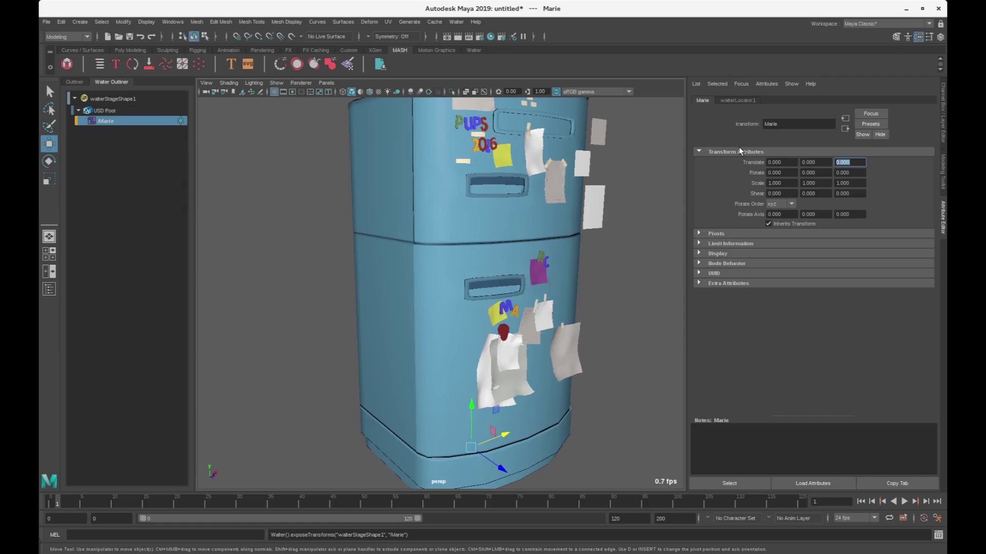
key(f)
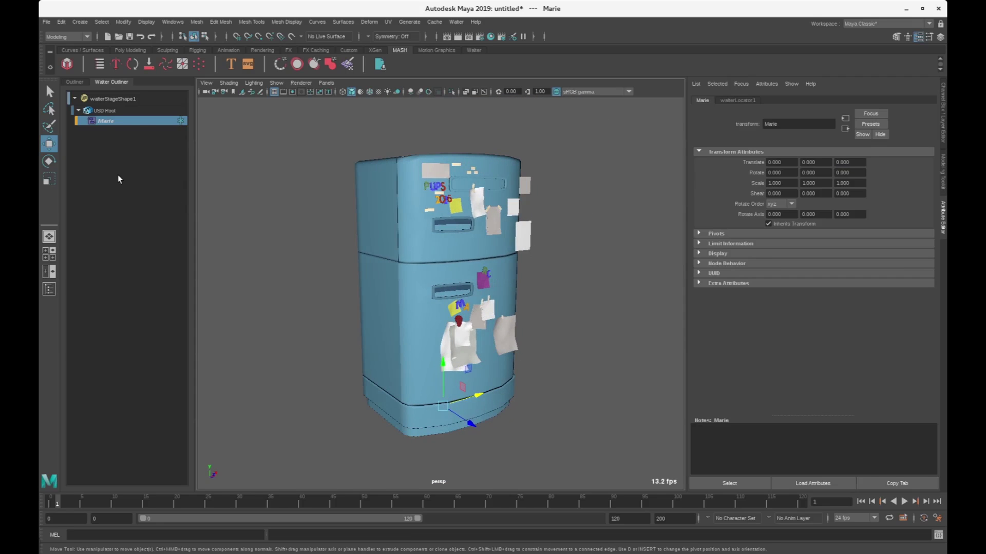
- Assign Refrigerator_mod_v1.mb from the Refrigerator modeling folder as the Maya model of the Marie prim
right_click(133, 121)
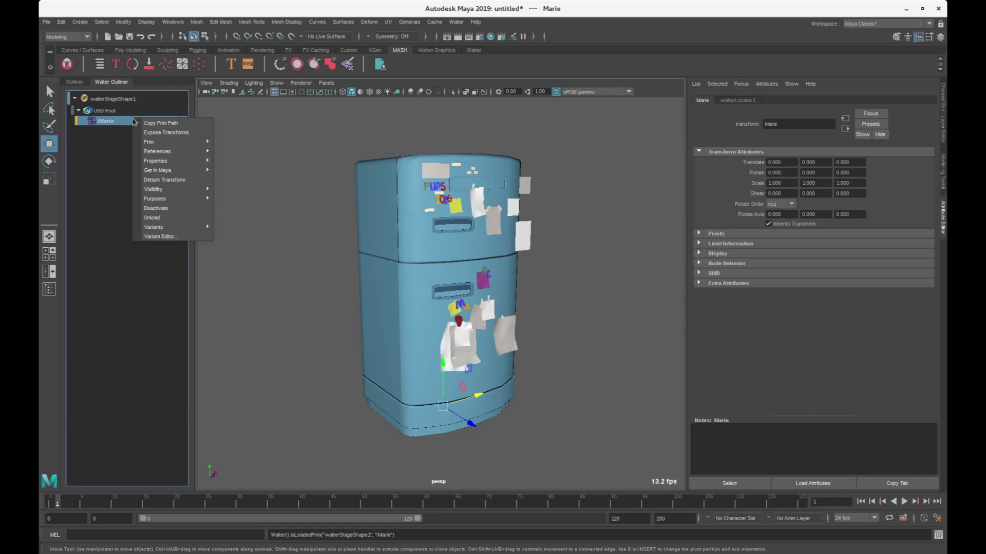
mouse_move(162, 171)
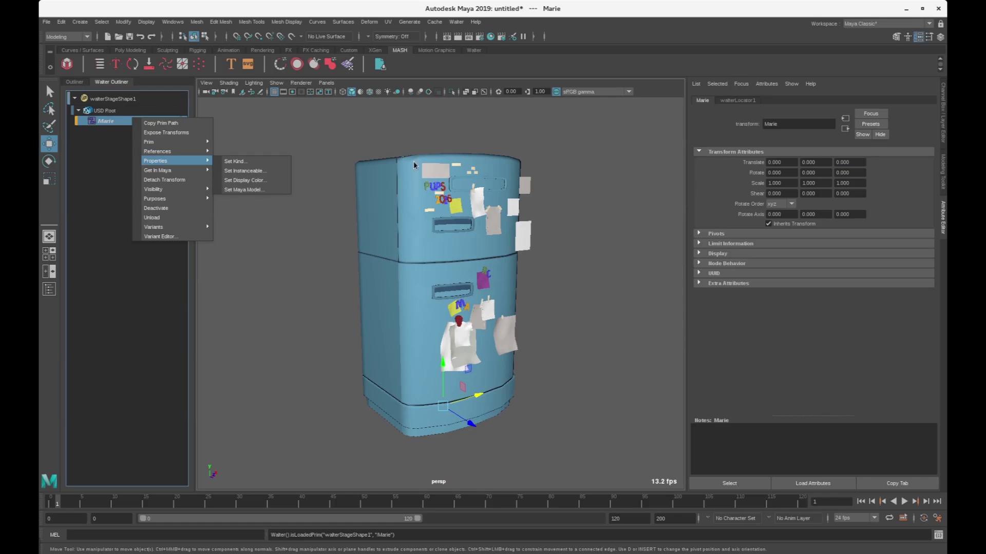
click(245, 189)
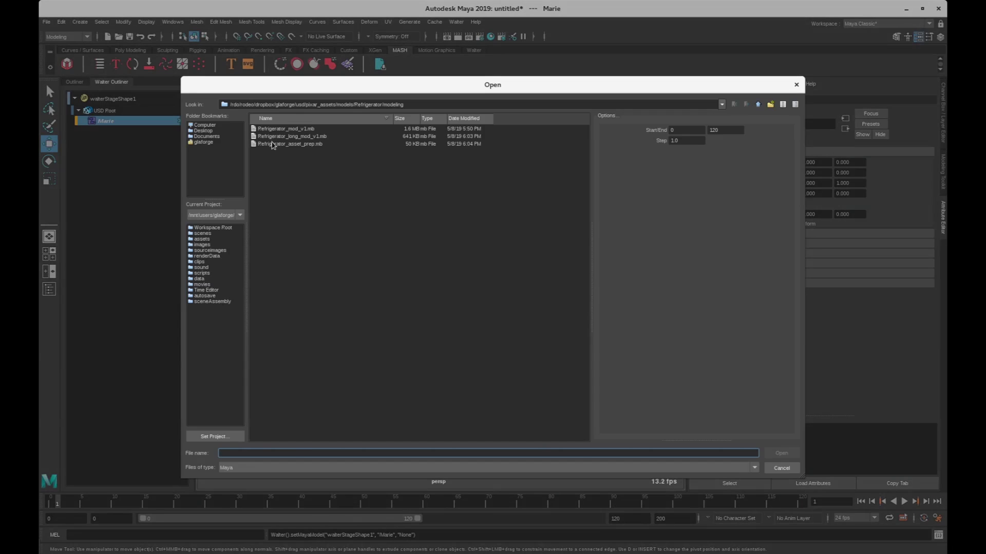
click(278, 129)
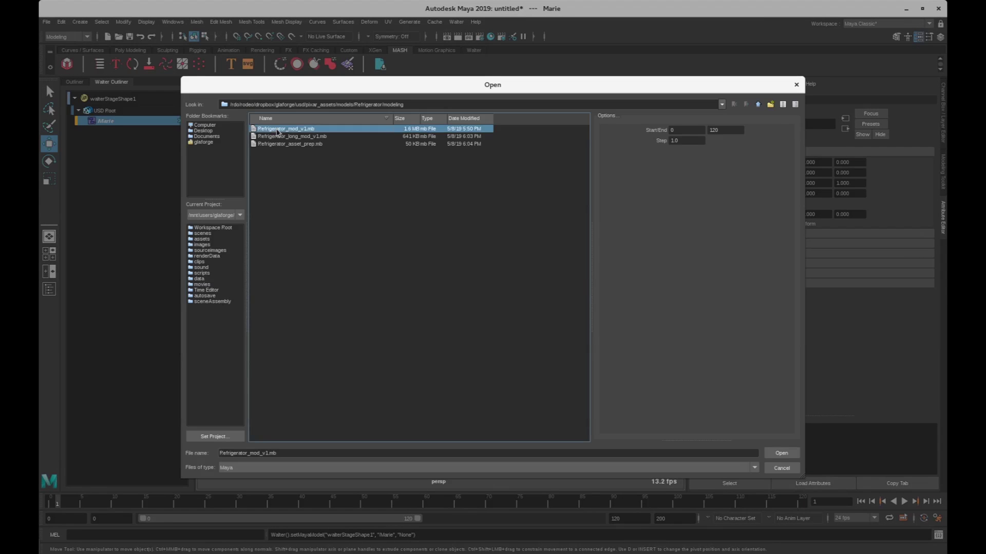
click(774, 455)
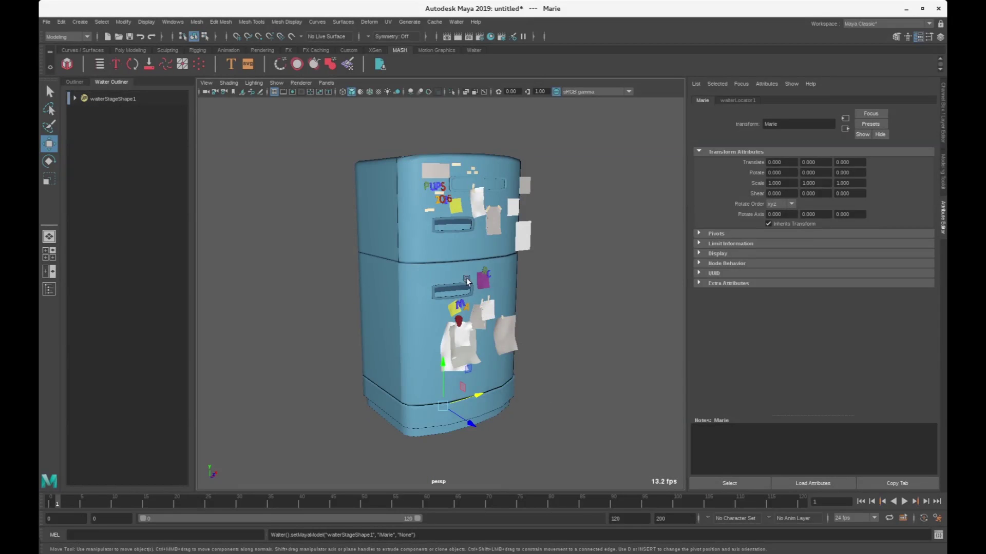
- Expand the reloaded Walter stage to the Marie prim and get it in Maya as its Maya model
click(75, 99)
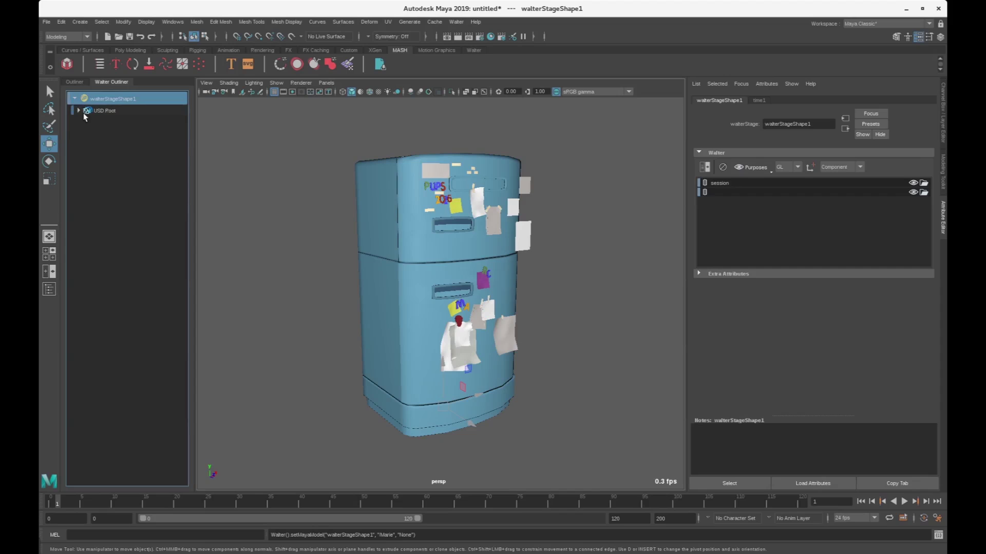
click(85, 111)
click(93, 124)
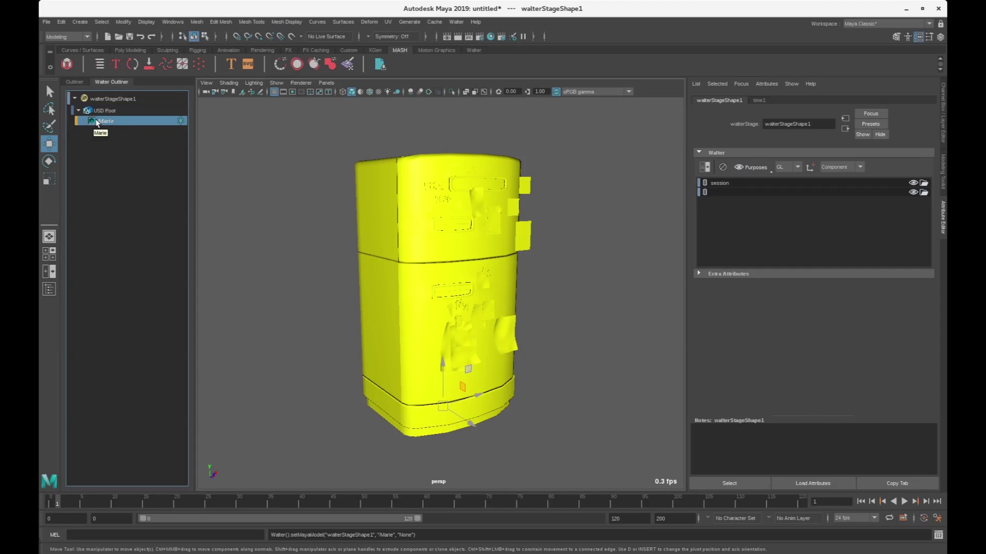
right_click(97, 121)
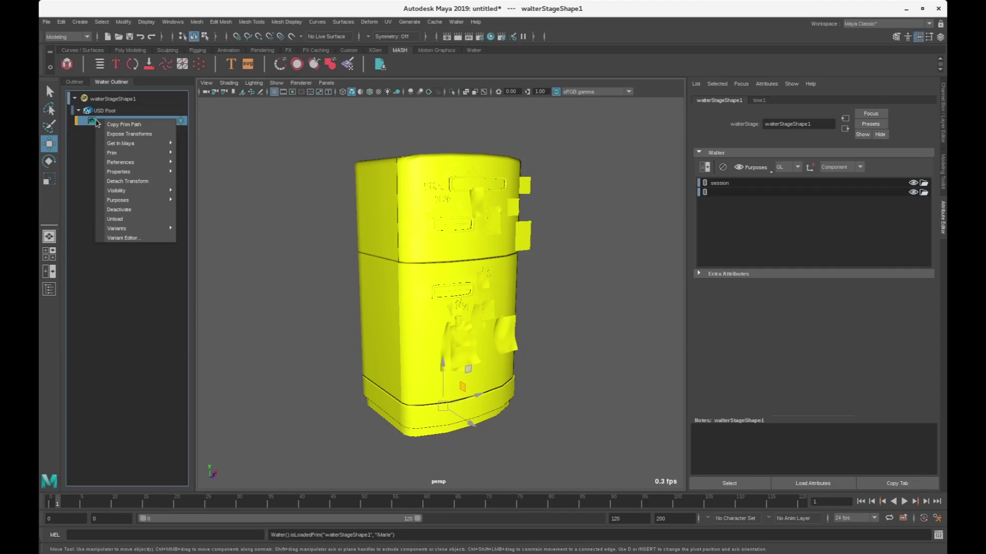
mouse_move(131, 143)
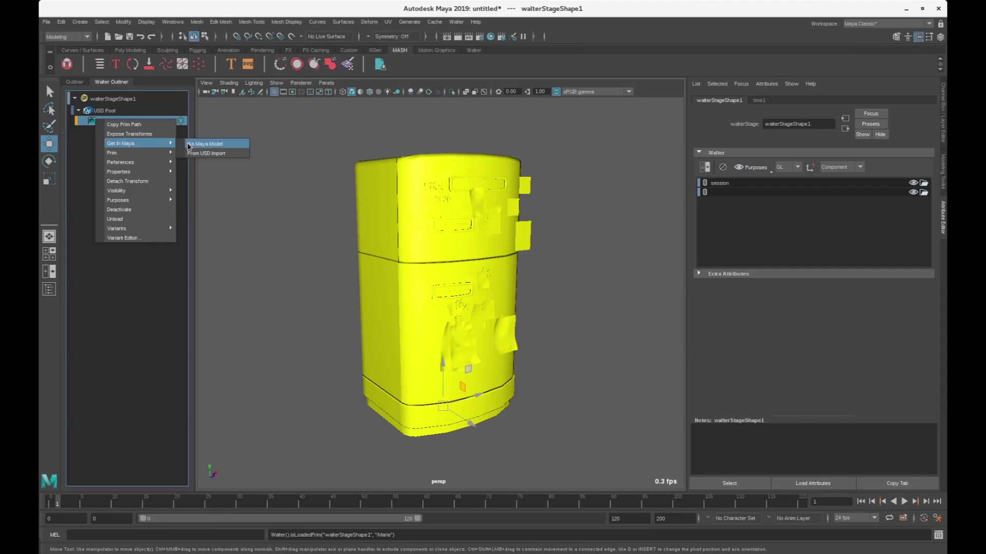
click(200, 146)
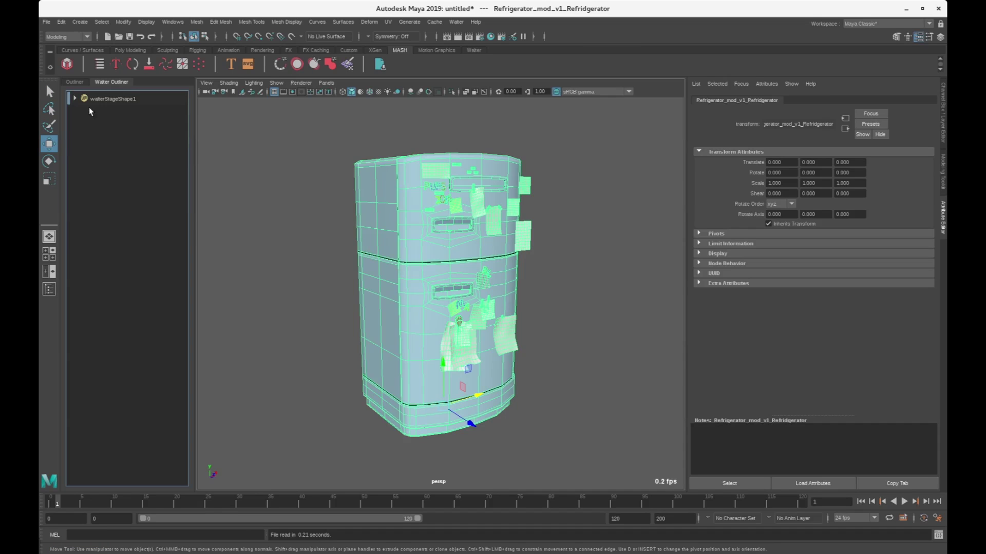
- Expand walterStageShape1 and its USD root to check the Marie prim's status, and view the refrigerator up close
click(73, 103)
click(75, 98)
click(83, 111)
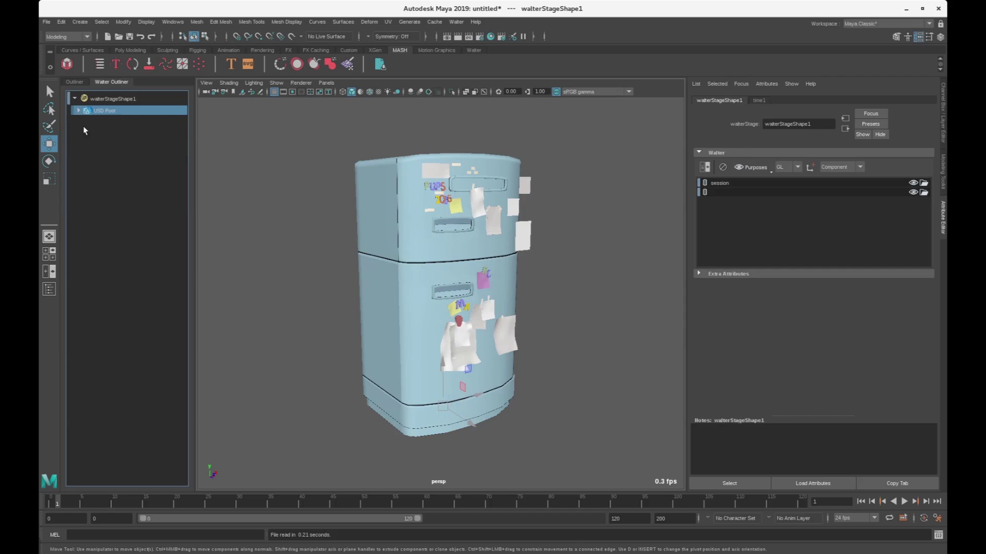
click(78, 111)
alt+drag(471, 294, 425, 307)
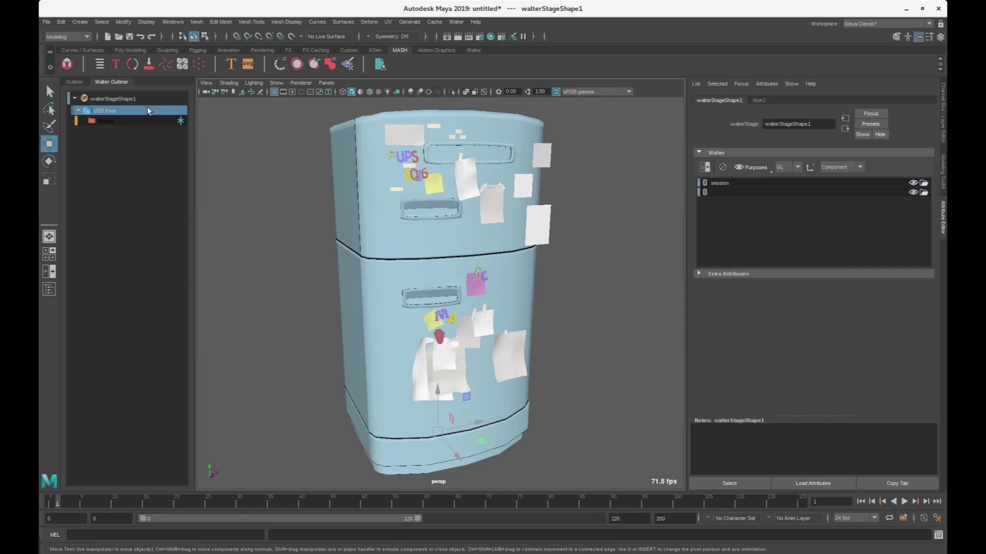
- Inspect the refrigerator model's hierarchy under Marie in the Maya Outliner, select walterStage1, and return to the Walter Outliner
click(72, 82)
click(80, 159)
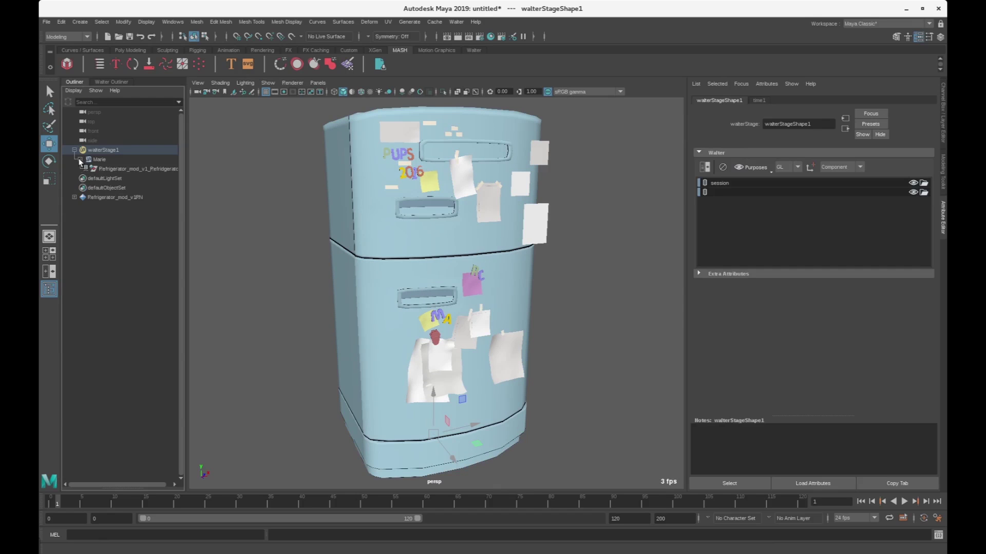
click(125, 169)
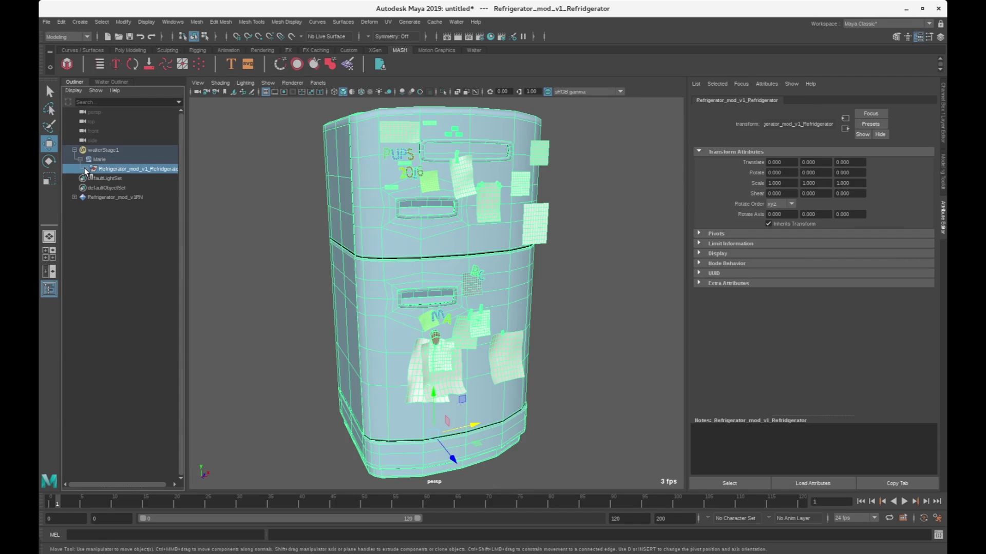
click(85, 169)
drag(185, 168, 209, 164)
alt+drag(439, 352, 390, 314)
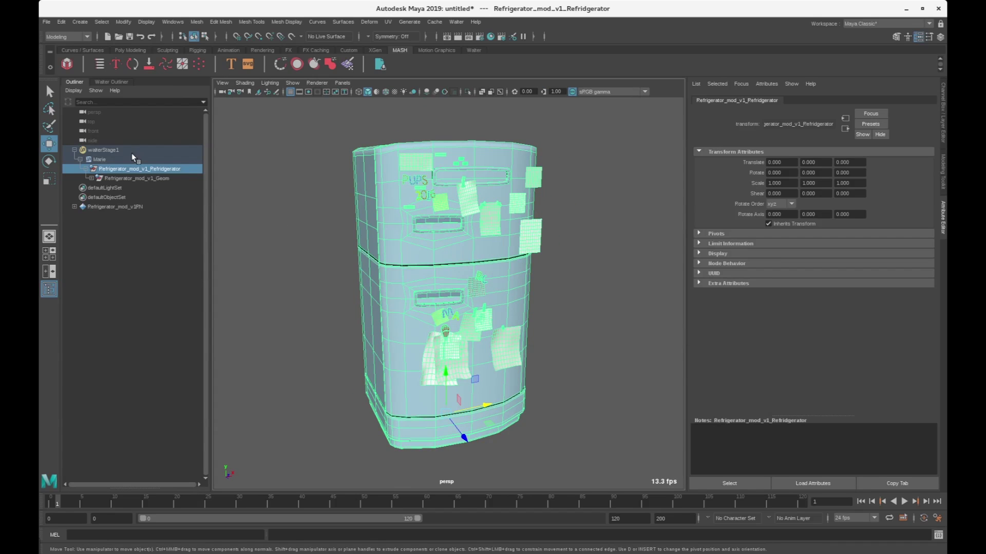
click(104, 150)
click(103, 83)
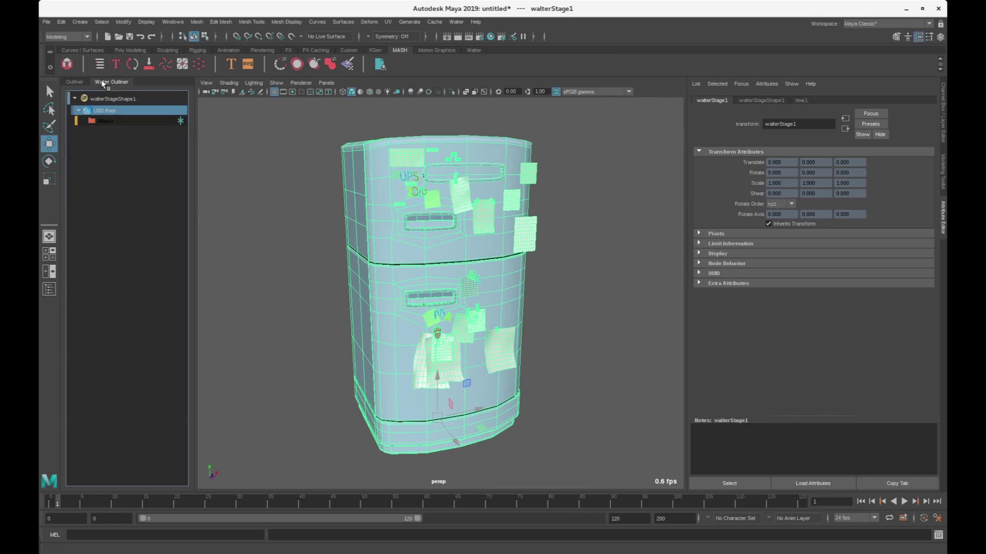